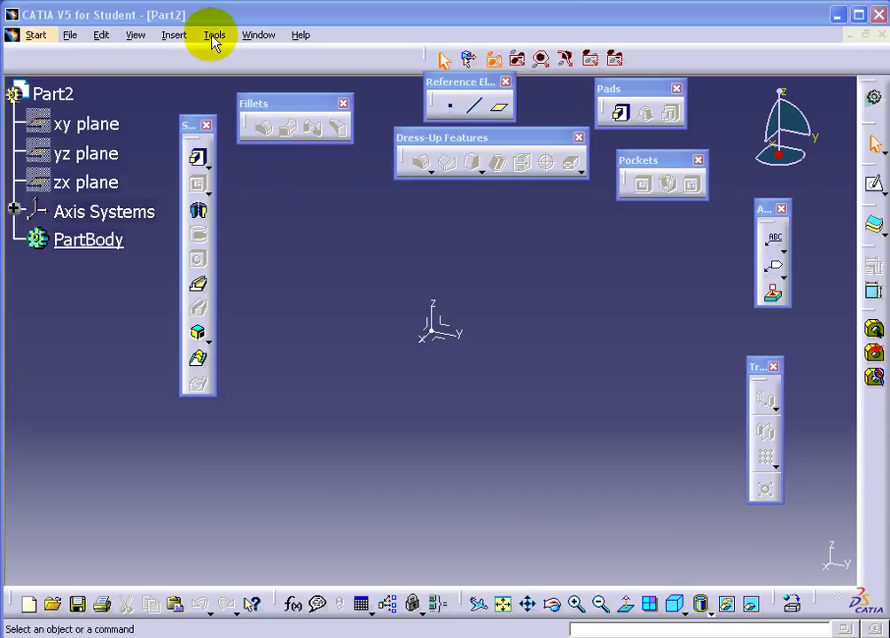
- Change the Length unit to Inch (in) in Options > Parameters and Measure > Units
left_click(215, 36)
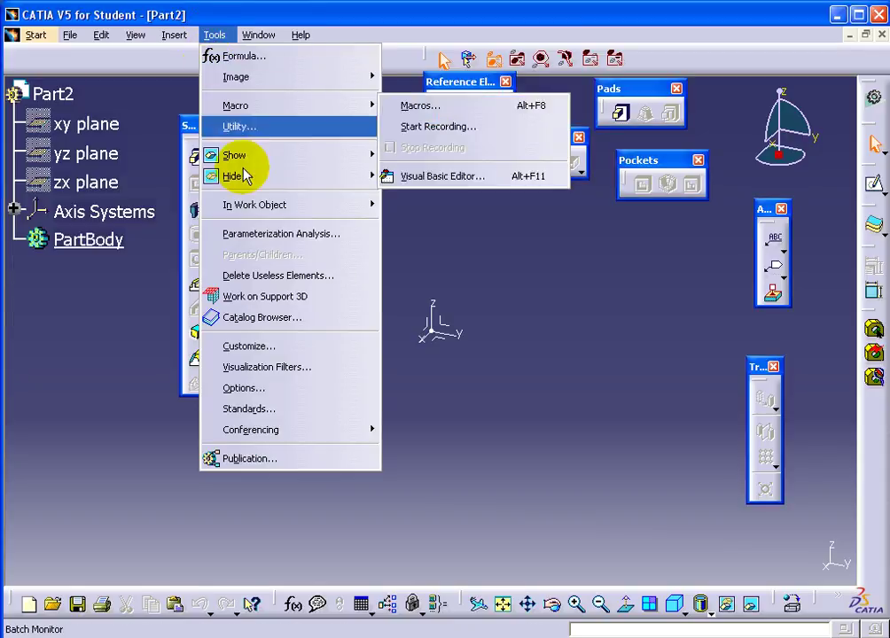
left_click(271, 390)
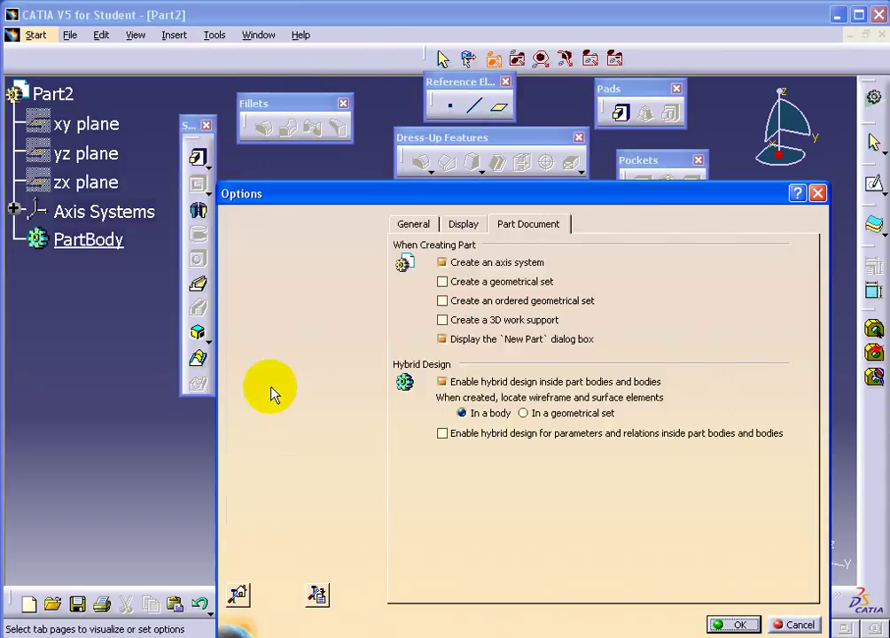
left_click(297, 306)
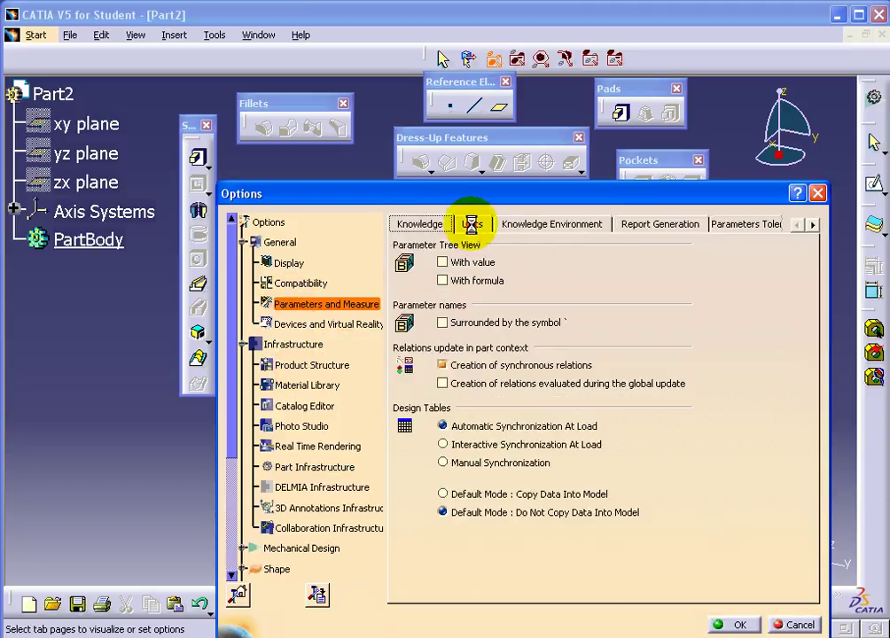
left_click(471, 224)
left_click(691, 355)
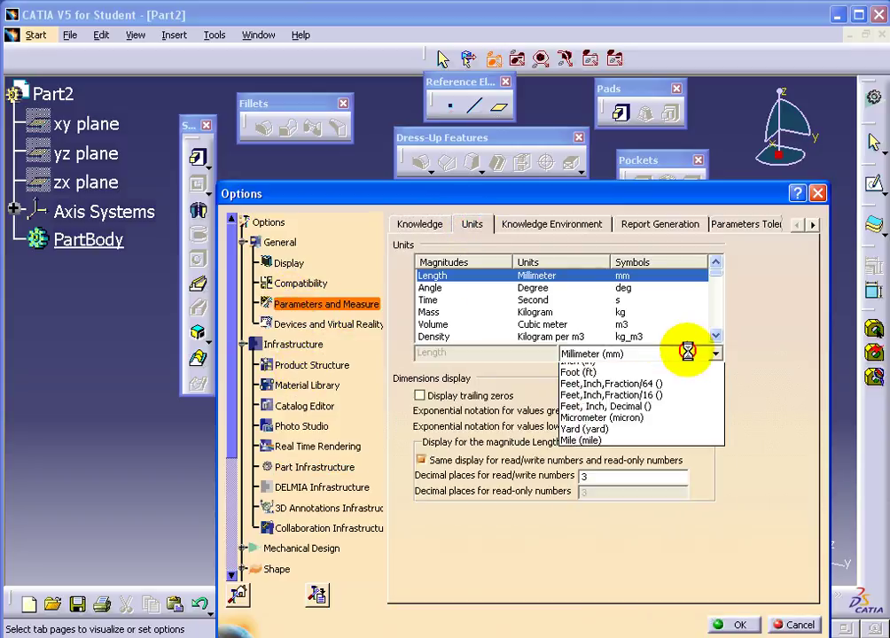
left_click(653, 417)
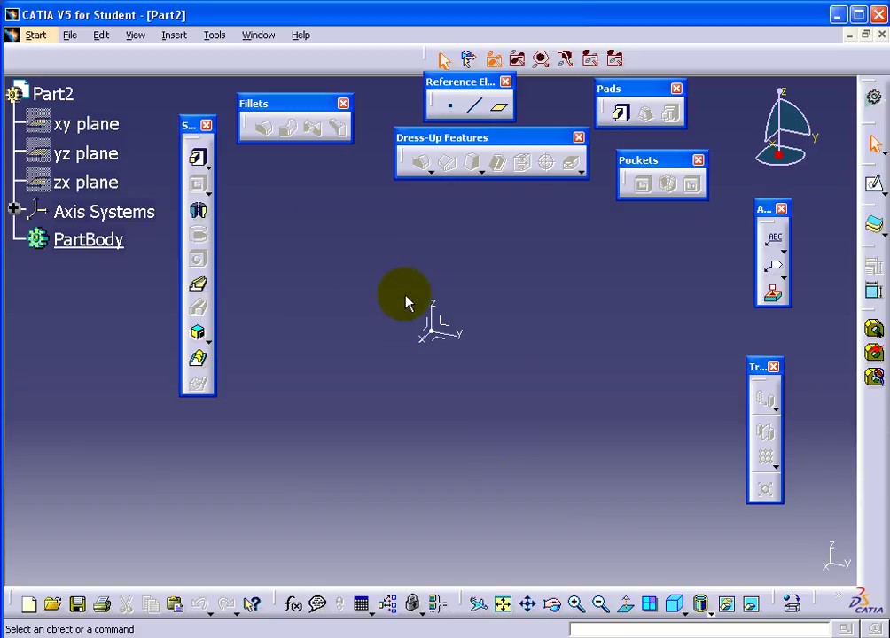
- Open a new sketch on the xy plane
left_click(439, 327)
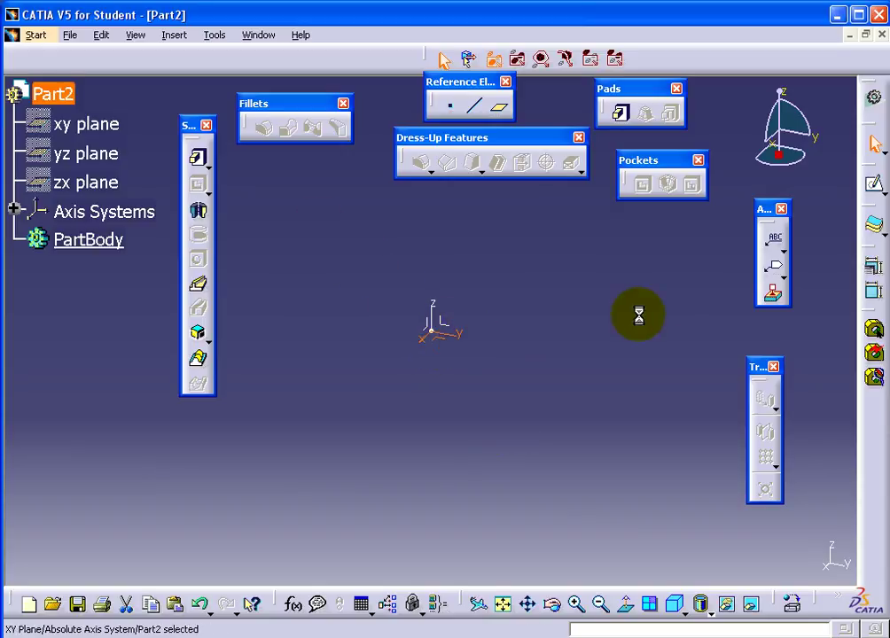
left_click(874, 185)
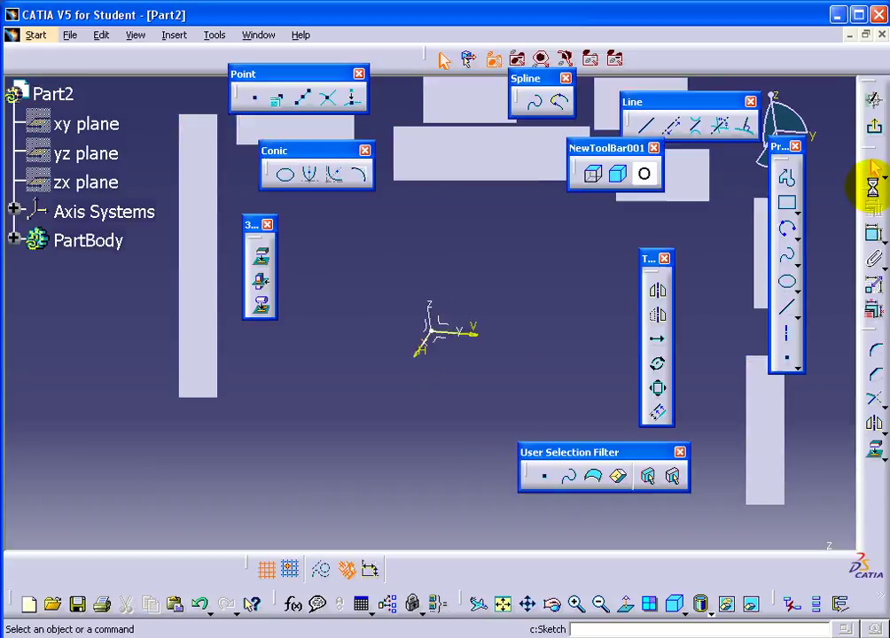
middle_click_drag(483, 281, 417, 279)
left_click(787, 208)
left_click(786, 223)
- Draw a profile from the origin: a horizontal line, two tangent arcs, then a higher horizontal line
left_click(789, 182)
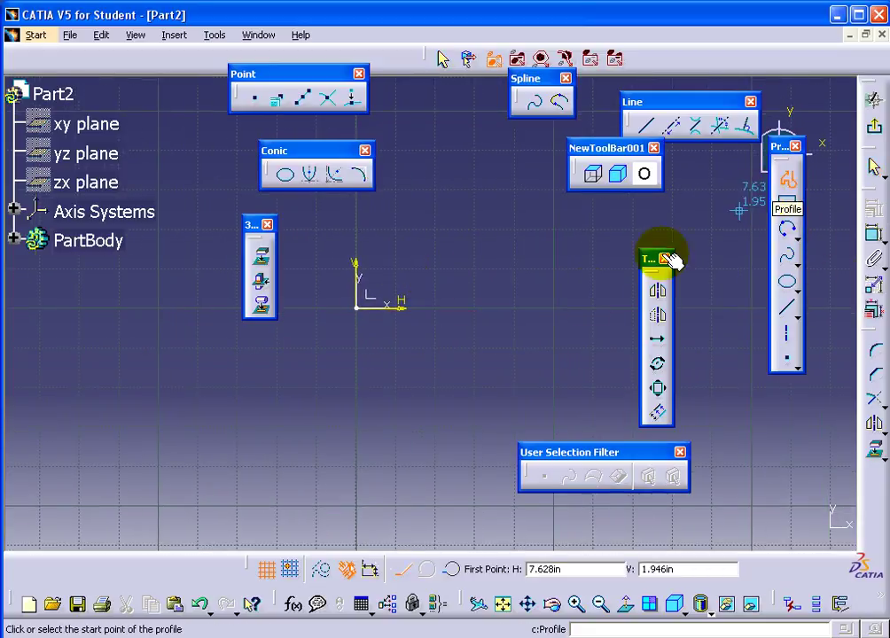
left_click(359, 307)
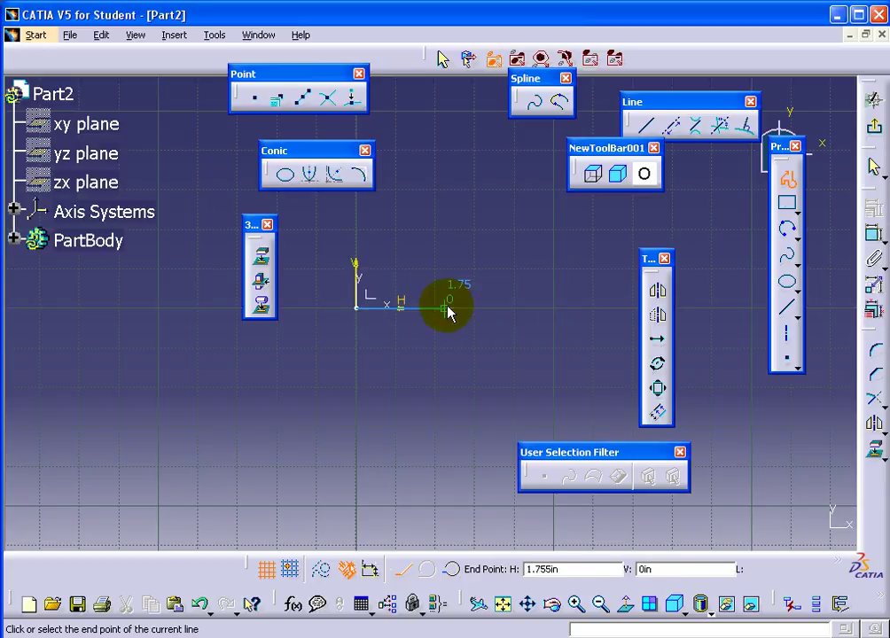
left_click(459, 307)
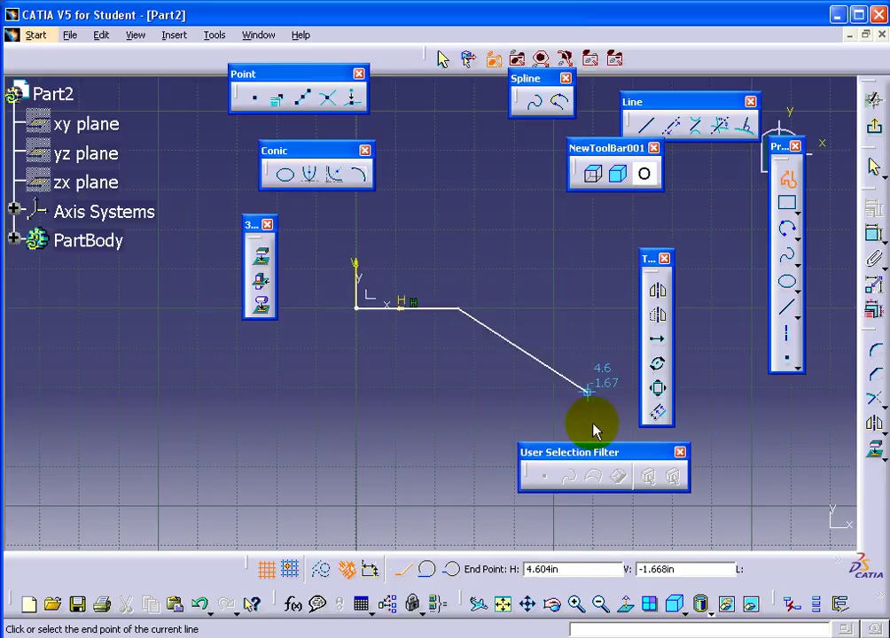
left_click_drag(242, 564, 121, 399)
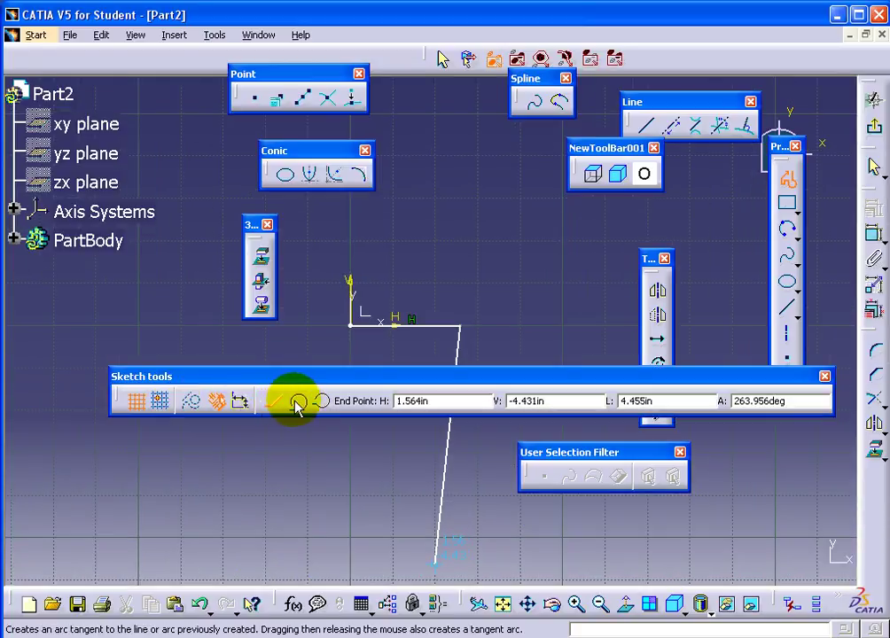
left_click(328, 397)
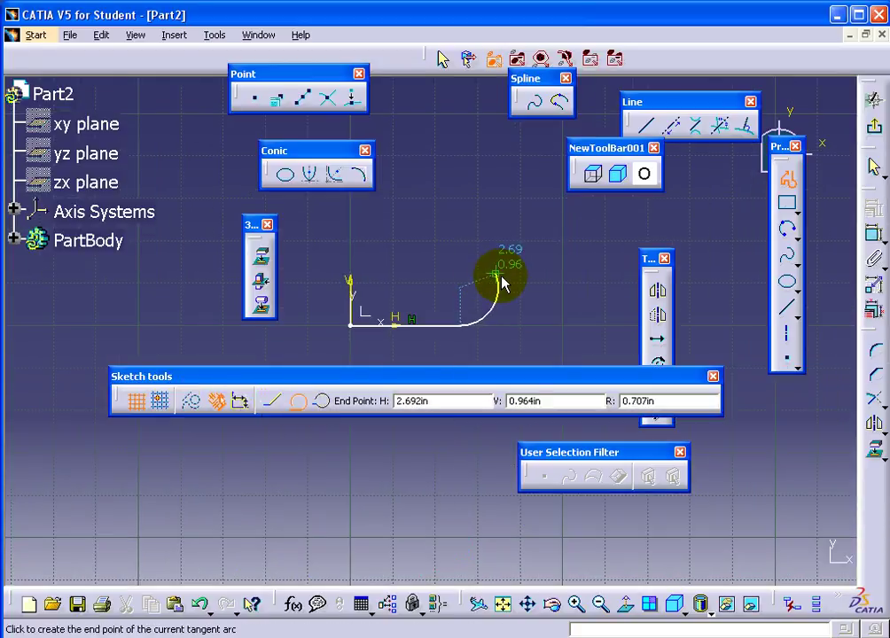
left_click(298, 401)
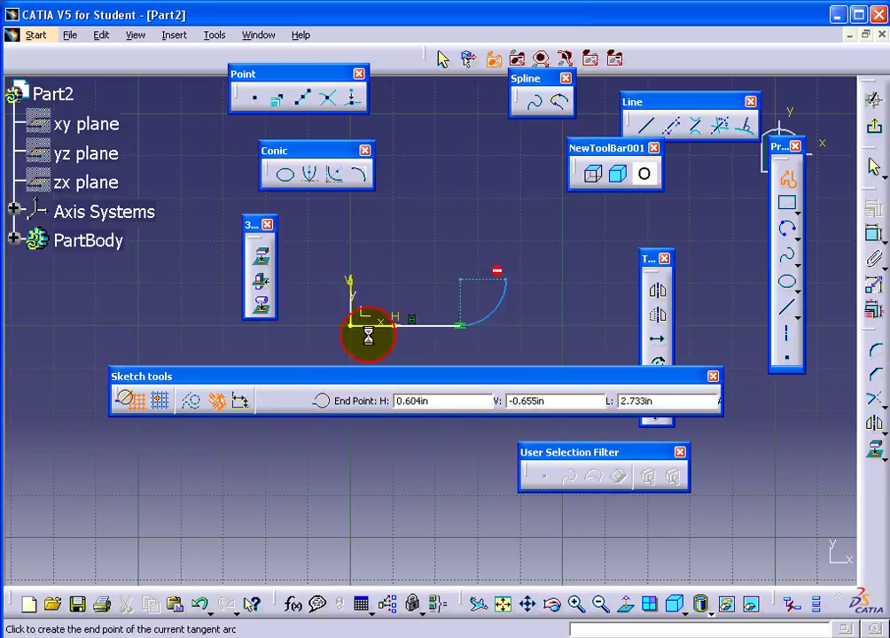
left_click(544, 219)
left_click(689, 219)
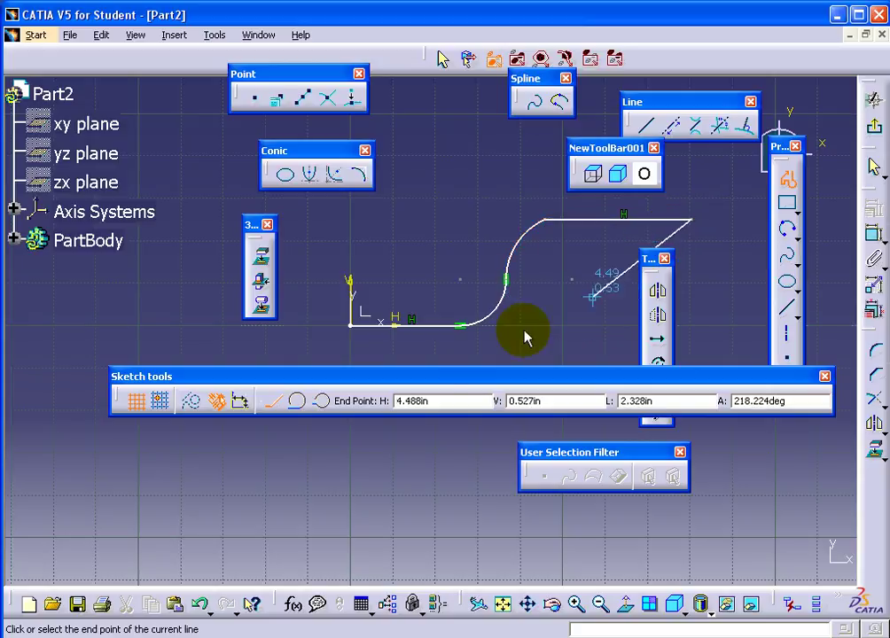
left_click(790, 180)
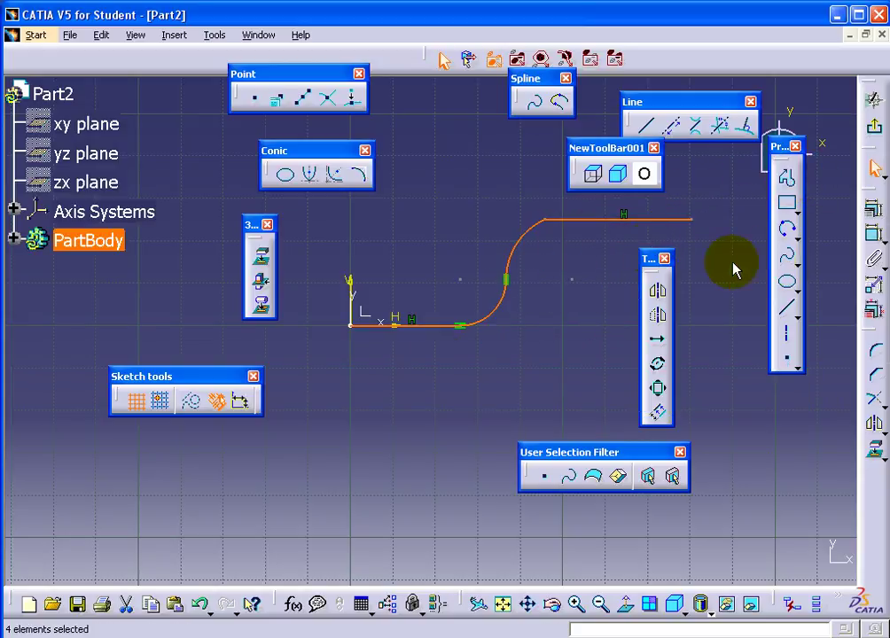
- Make the upper arc tangent to the top line and add the 6.317 overall length dimension
left_click(870, 238)
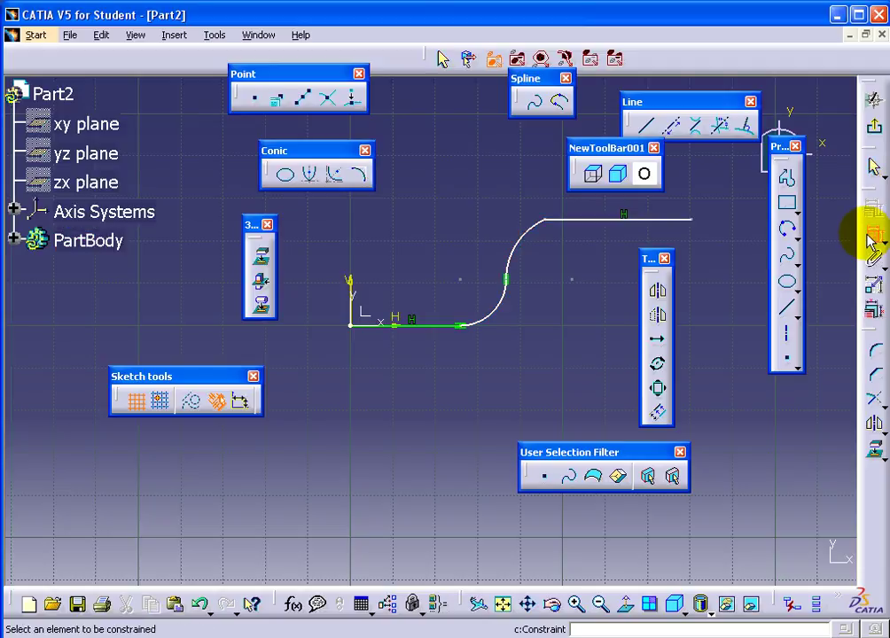
right_click(555, 240)
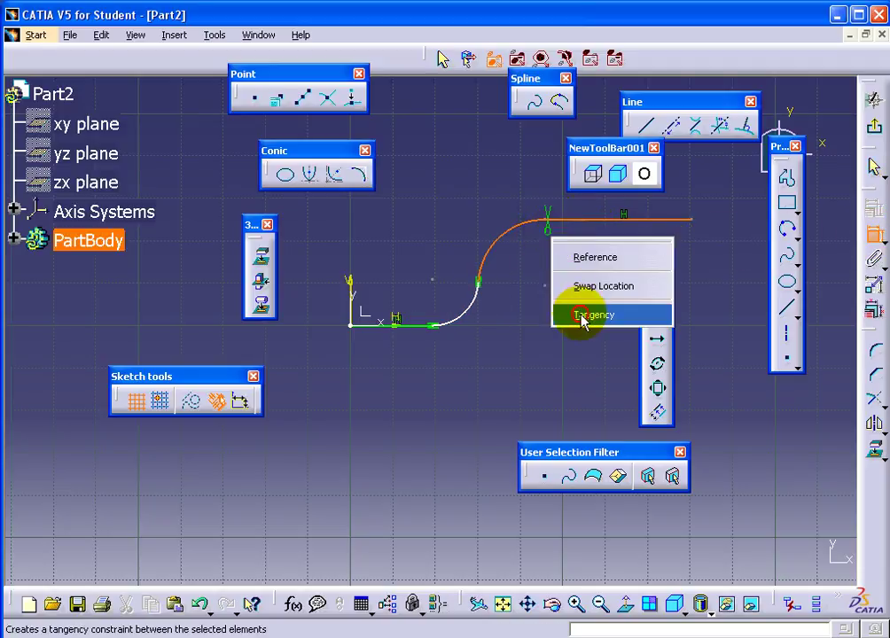
left_click(575, 314)
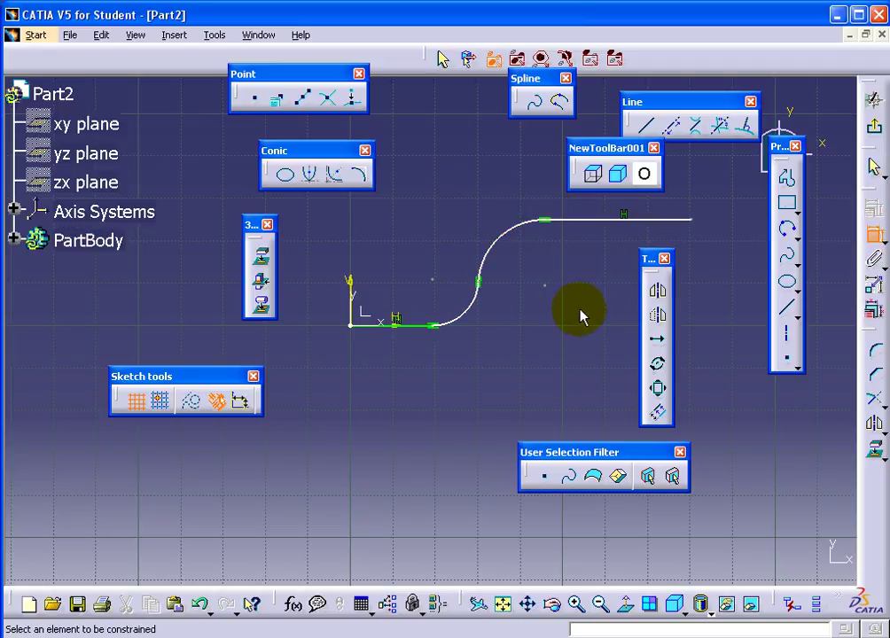
left_click(694, 220)
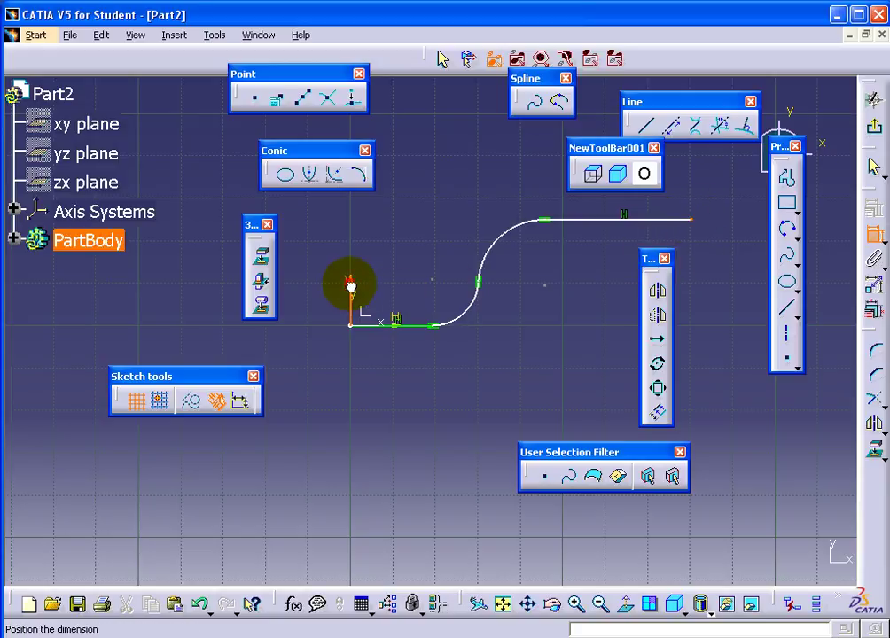
left_click(516, 404)
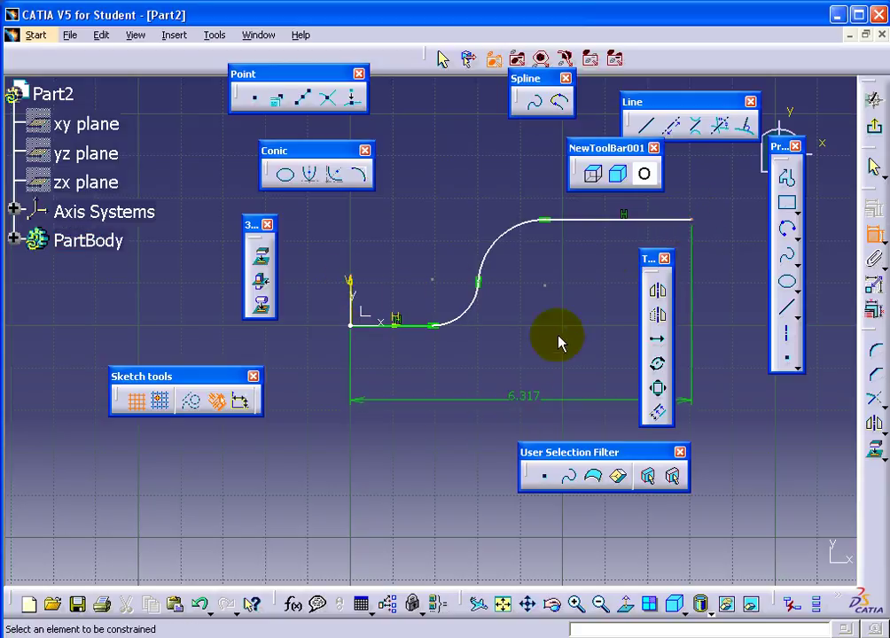
- Add the 1.967 height, the 1.229 and 0.852 arc radii, and the 1.521 offset dimensions
left_click(607, 220)
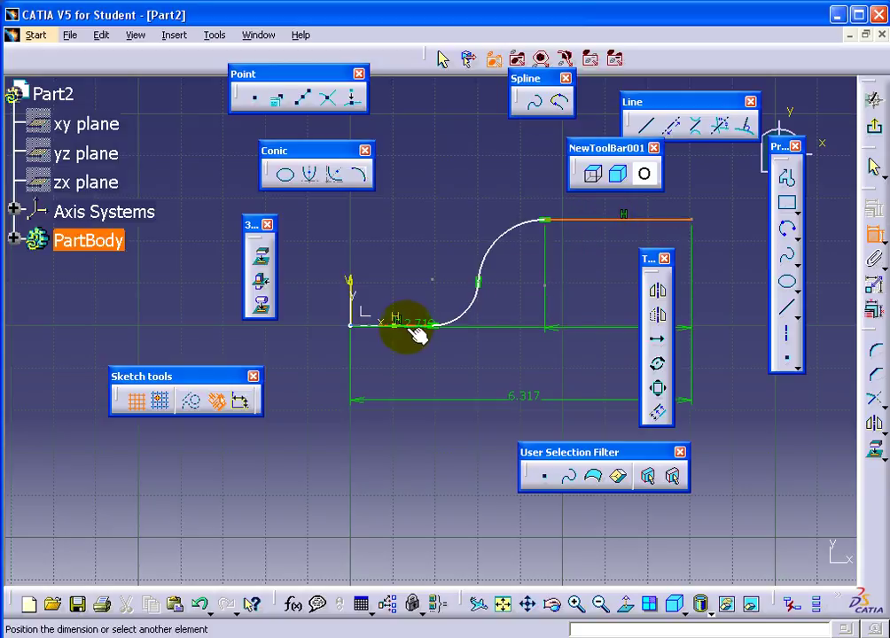
left_click(417, 327)
left_click(722, 277)
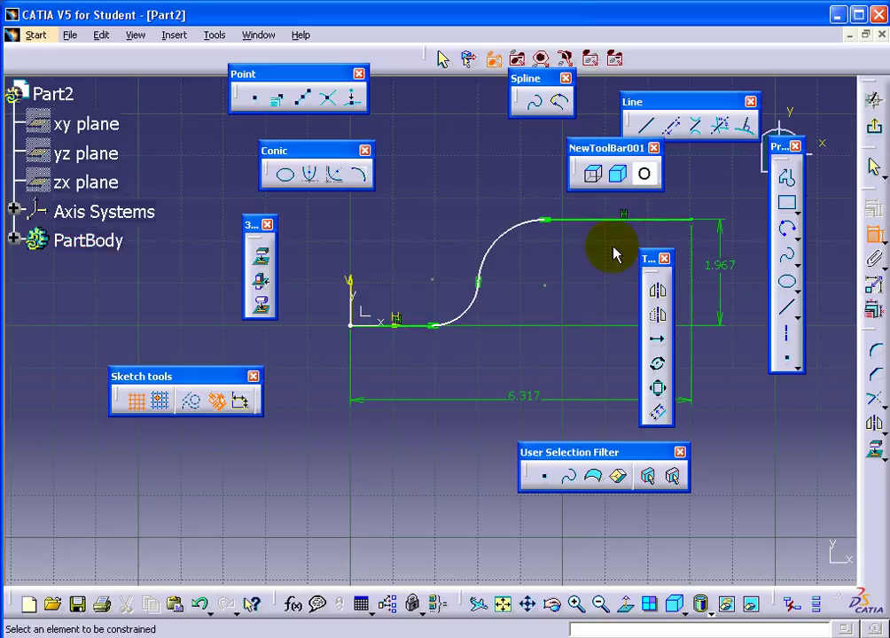
left_click(459, 208)
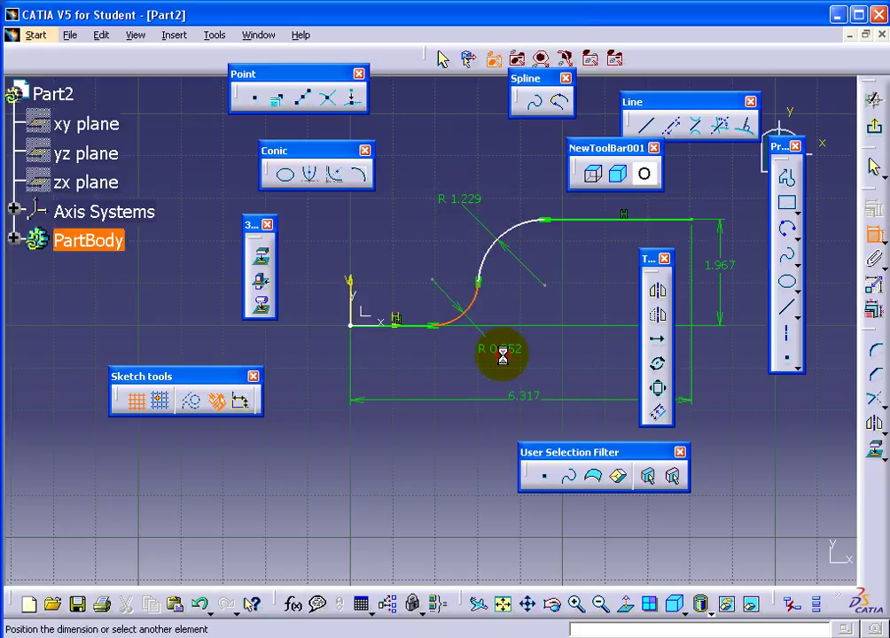
left_click(503, 355)
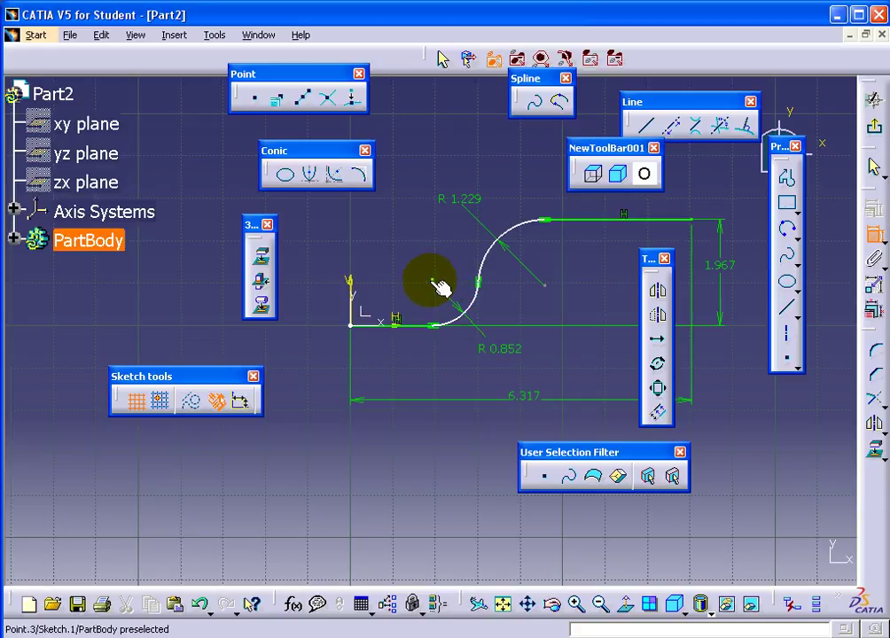
left_click(352, 282)
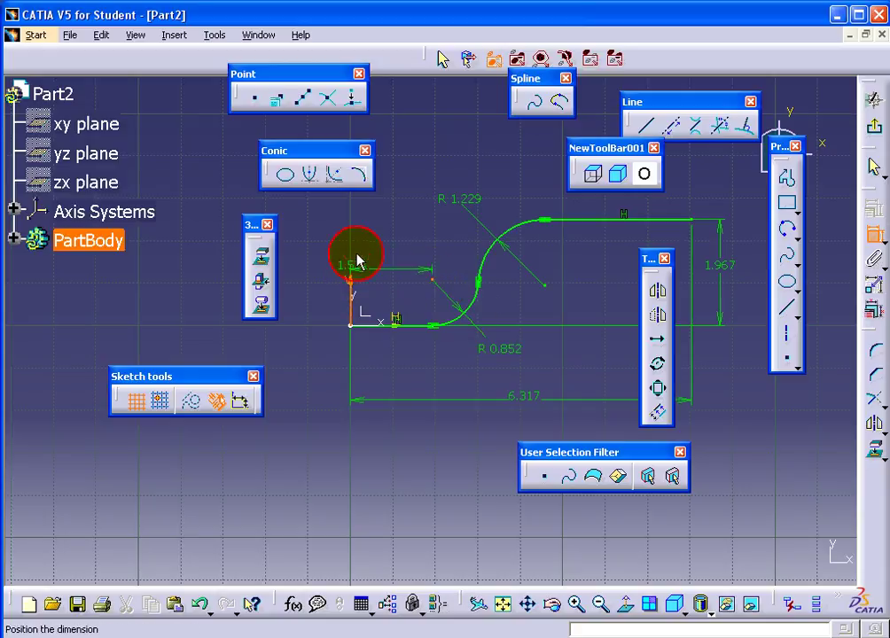
left_click(385, 227)
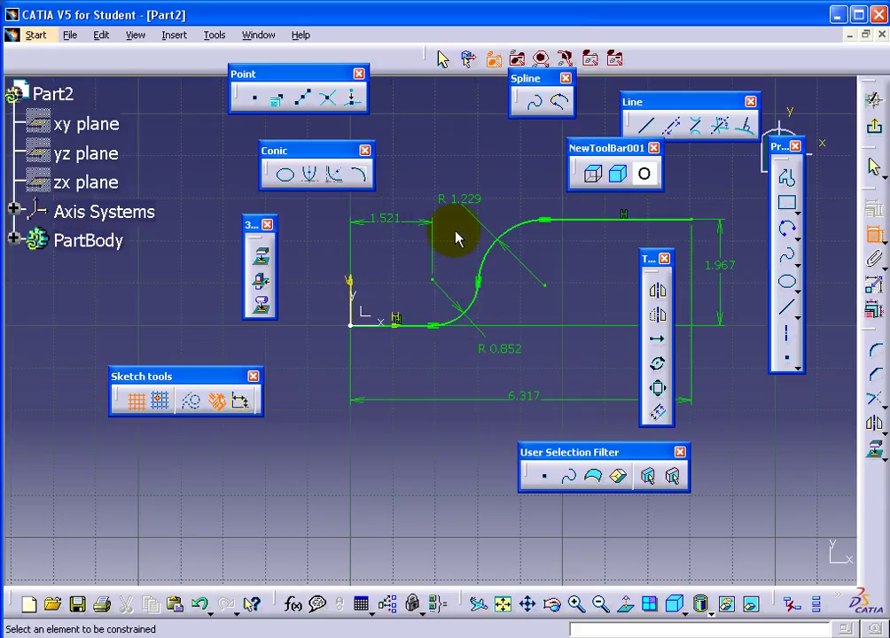
- Set the overall length to 17 and the offset to 1
double_click(465, 201)
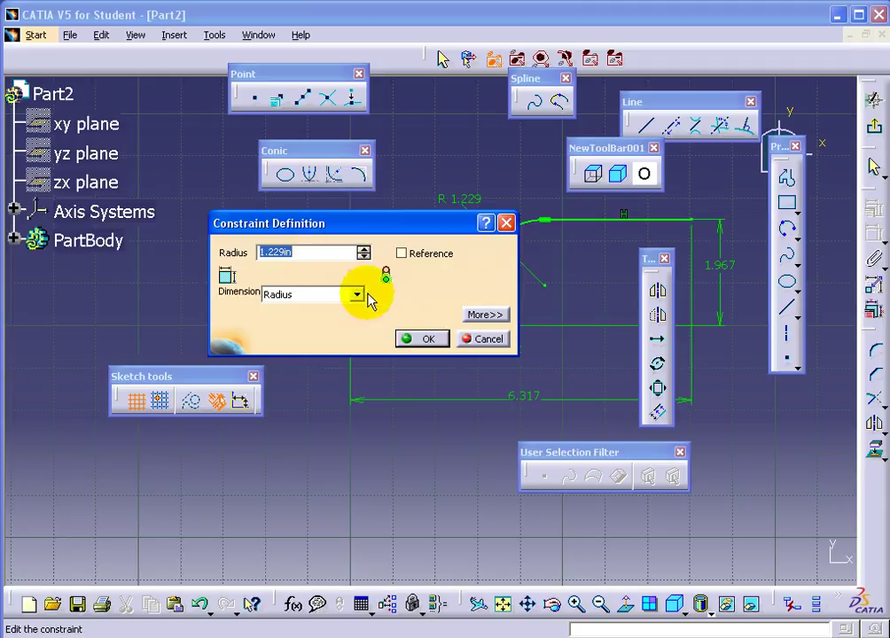
left_click(484, 339)
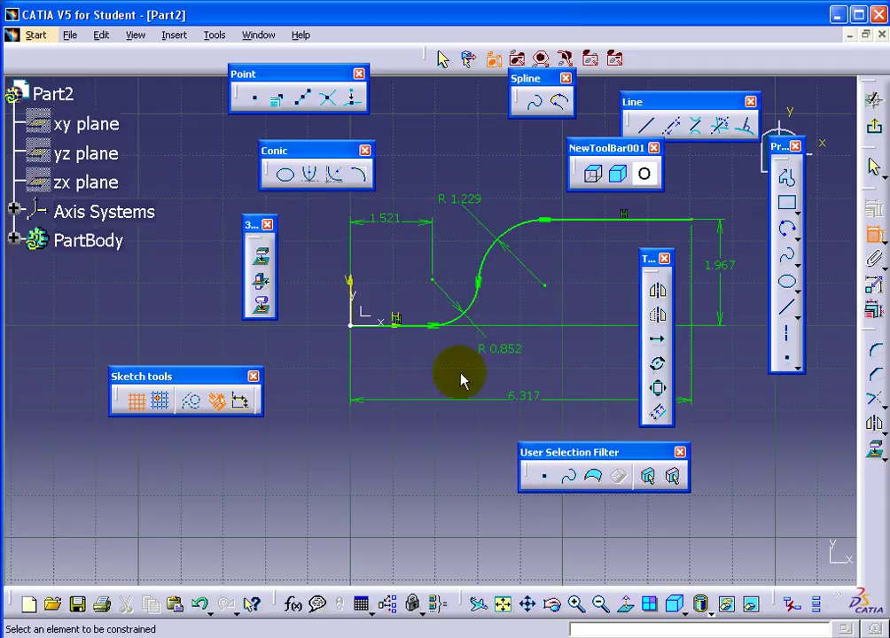
double_click(520, 398)
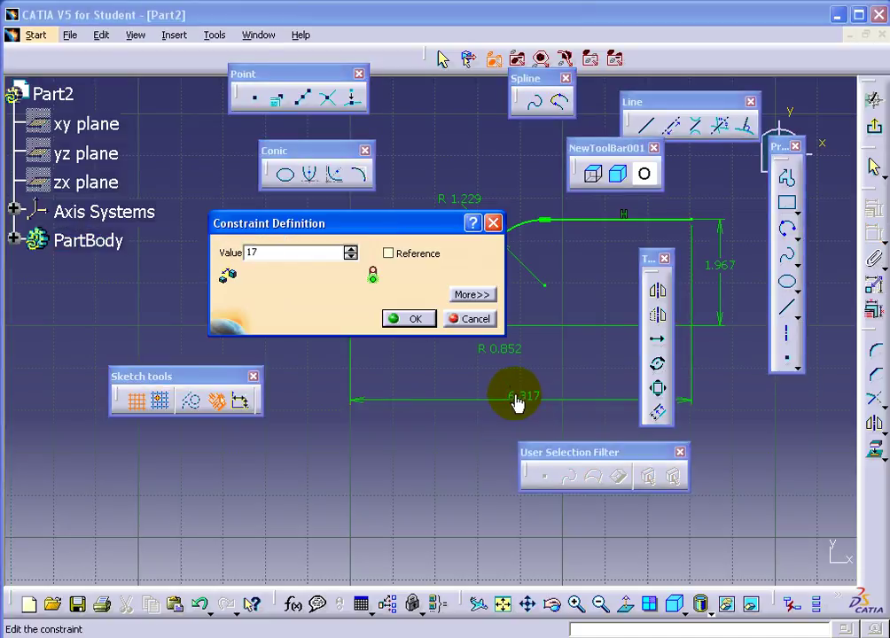
key("Return")
double_click(388, 219)
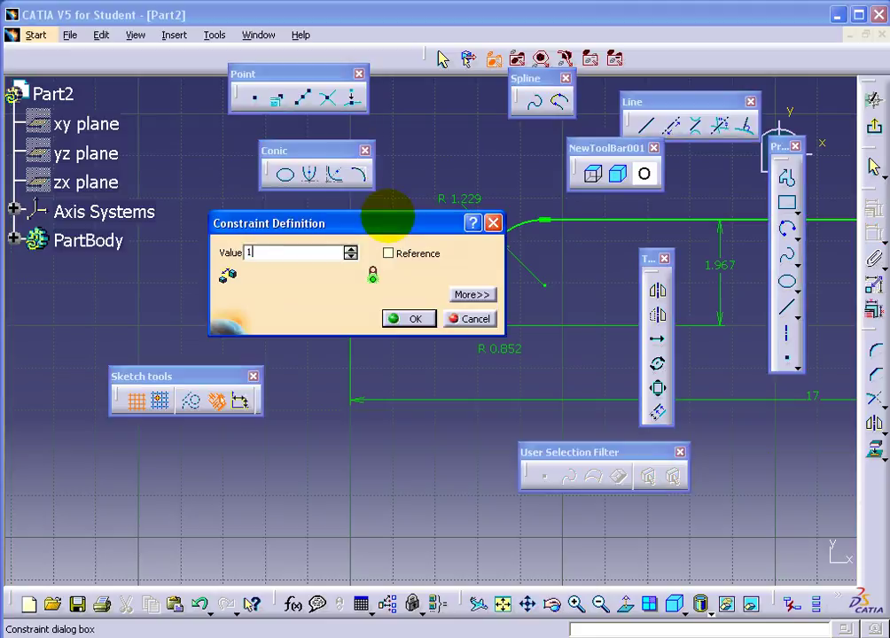
key("Return")
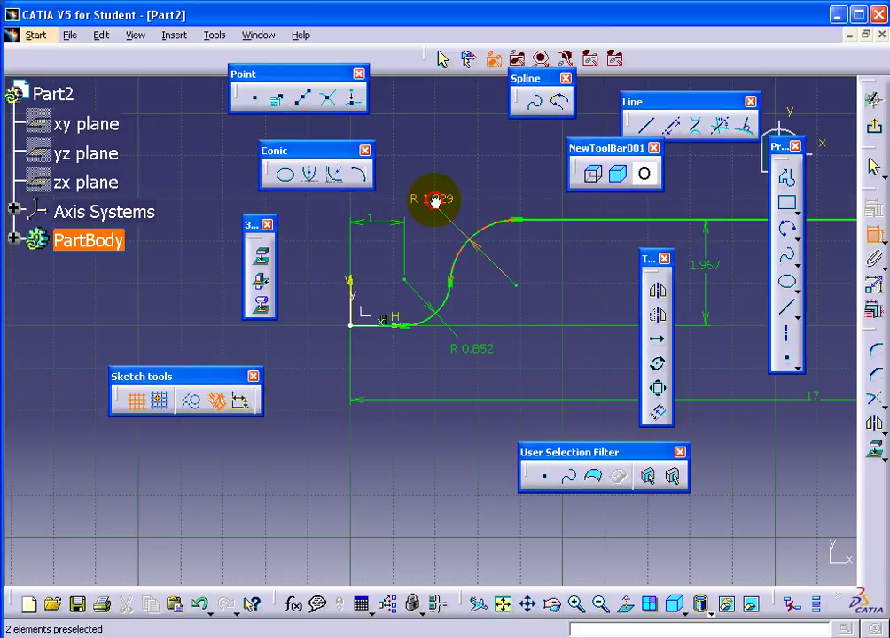
- Set both arc radii to 5 and the vertical rise to 4, and fit the sketch to the view
double_click(434, 201)
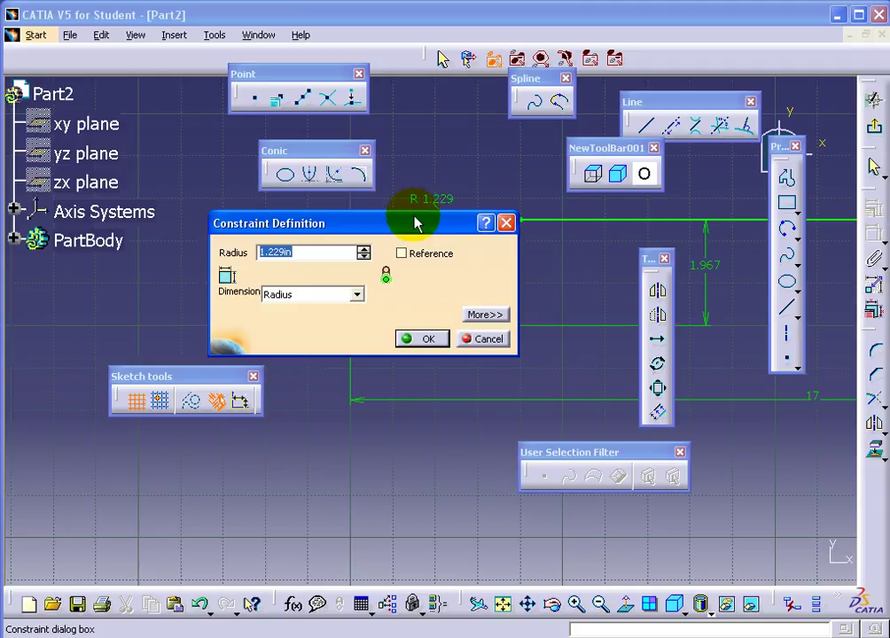
key("Return")
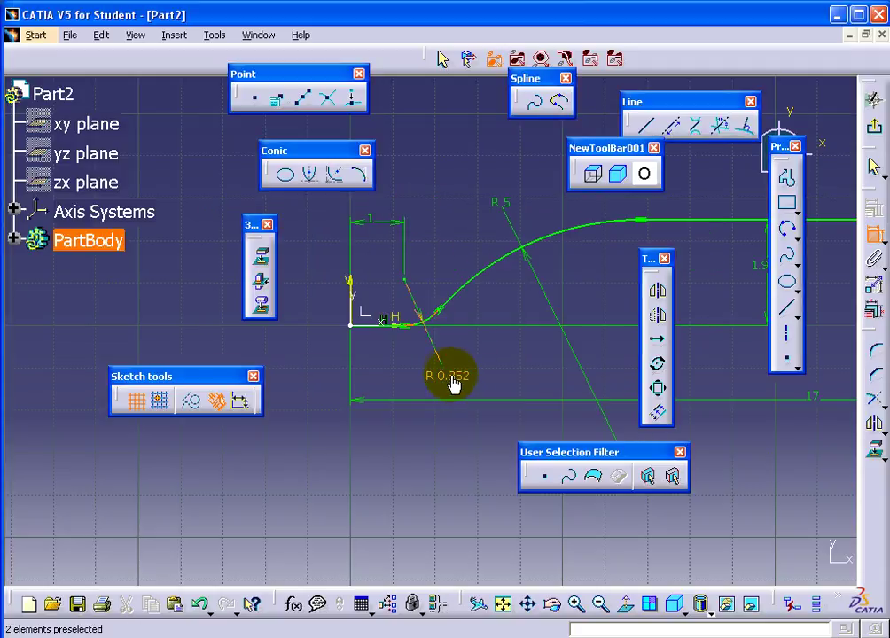
double_click(450, 374)
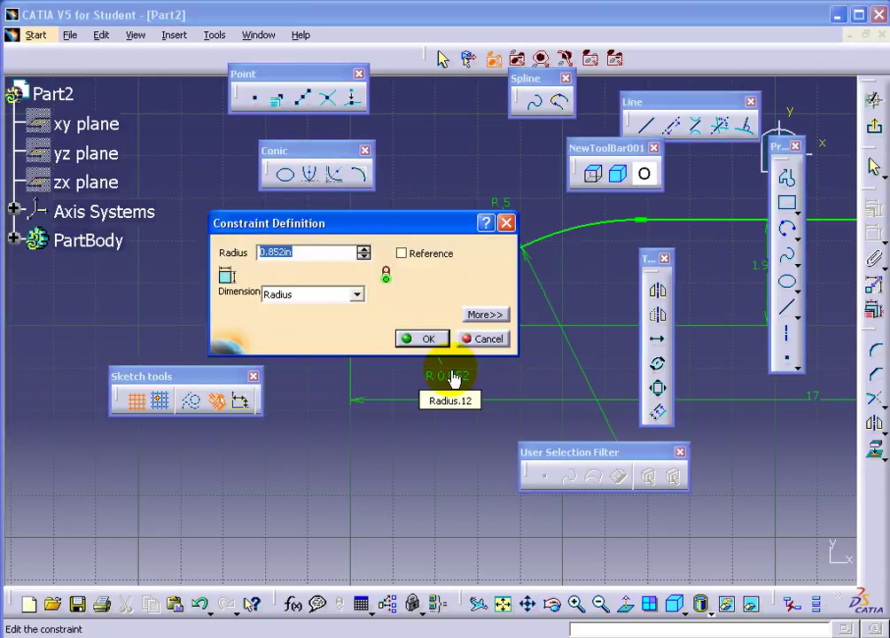
type("5")
key("Return")
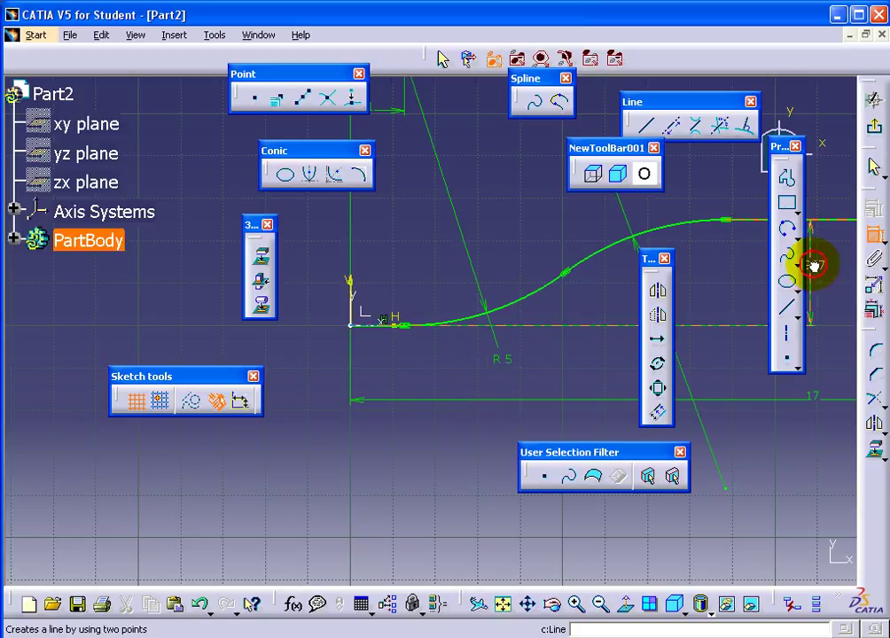
double_click(813, 264)
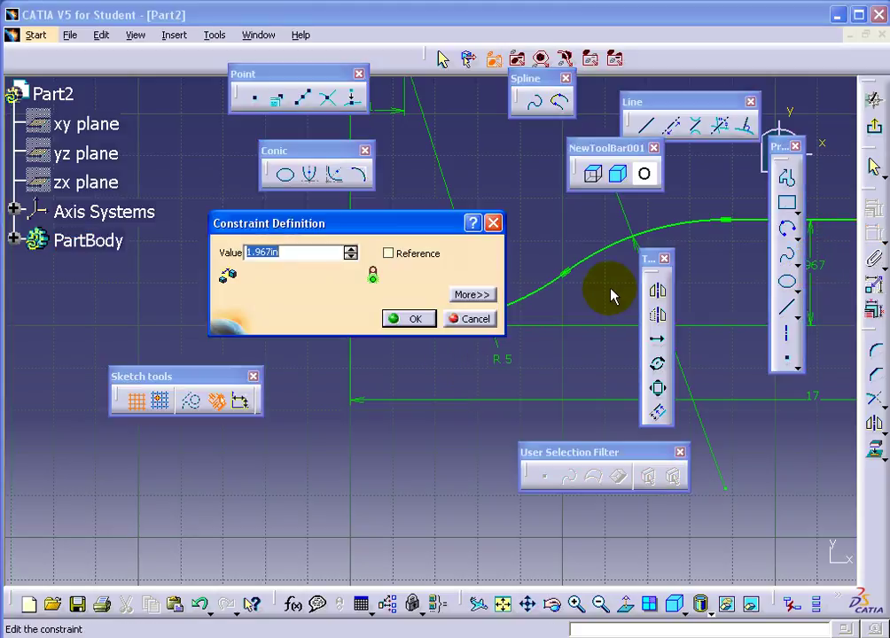
key("Return")
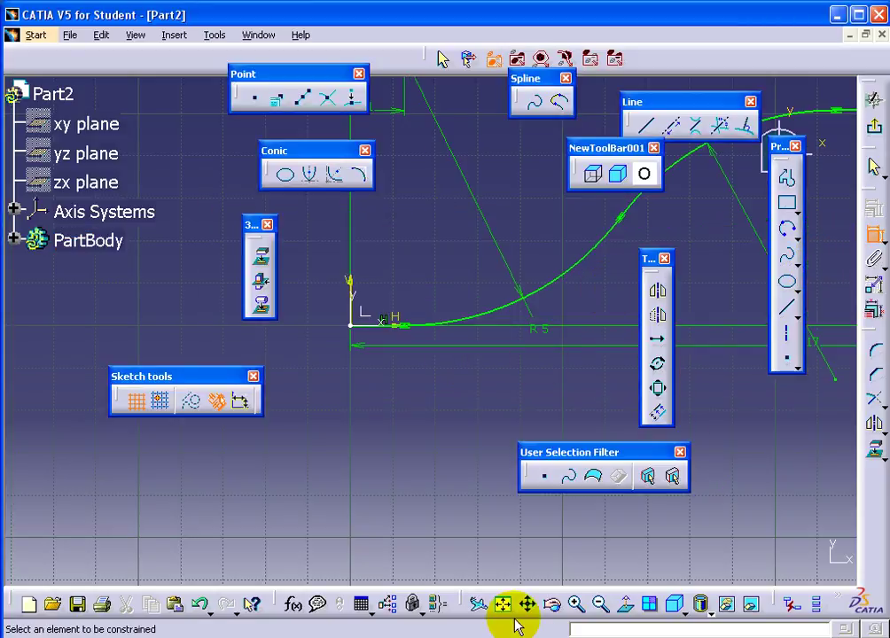
left_click(502, 609)
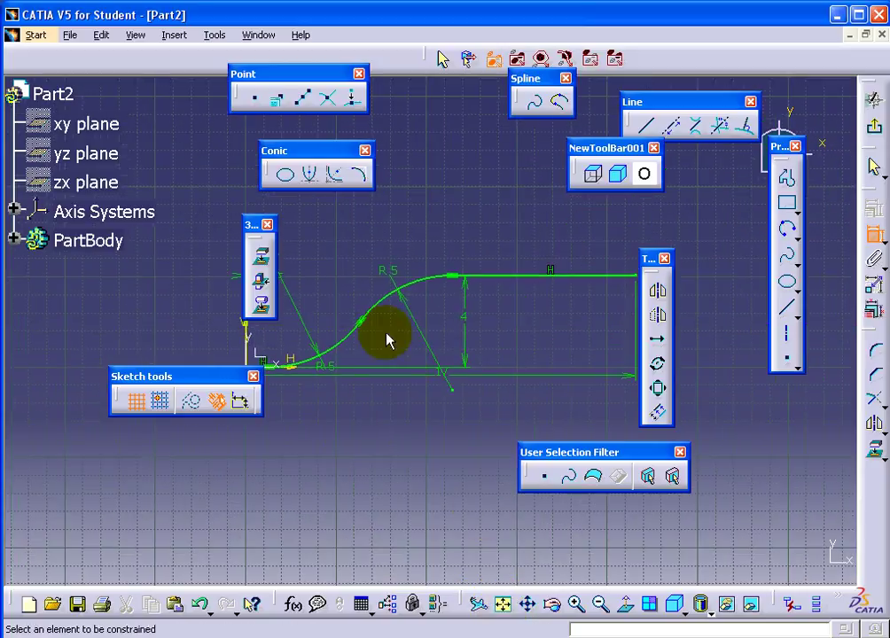
left_click_drag(255, 227, 171, 129)
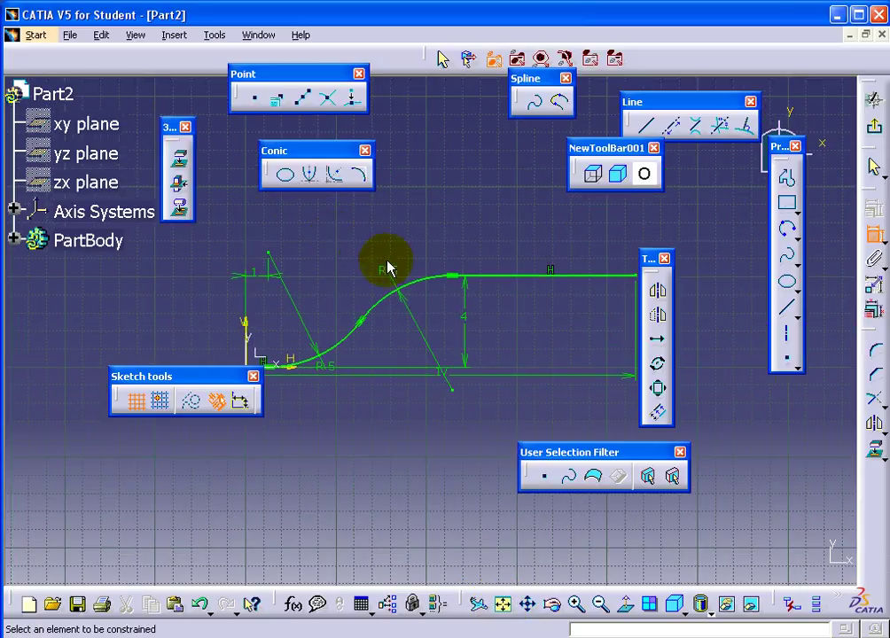
- Offset the whole S-profile chain by 3 in to create a copy above the original
left_click(174, 35)
mouse_move(202, 119)
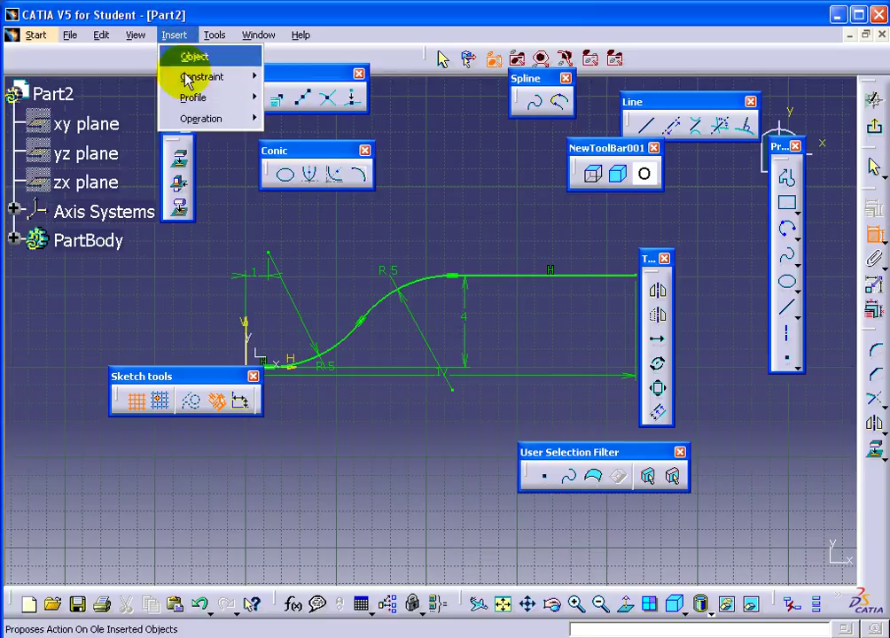
mouse_move(315, 181)
left_click(421, 286)
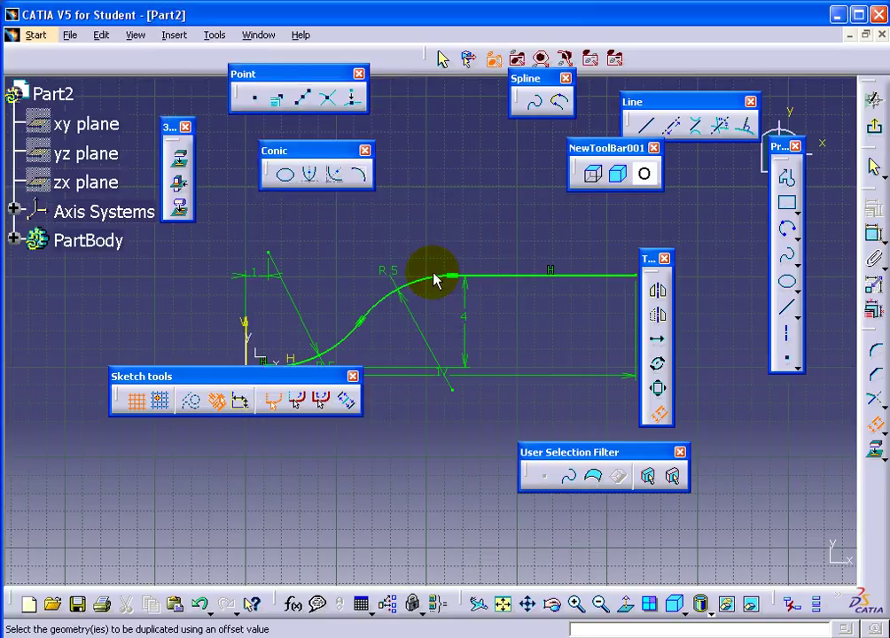
left_click_drag(294, 379, 435, 155)
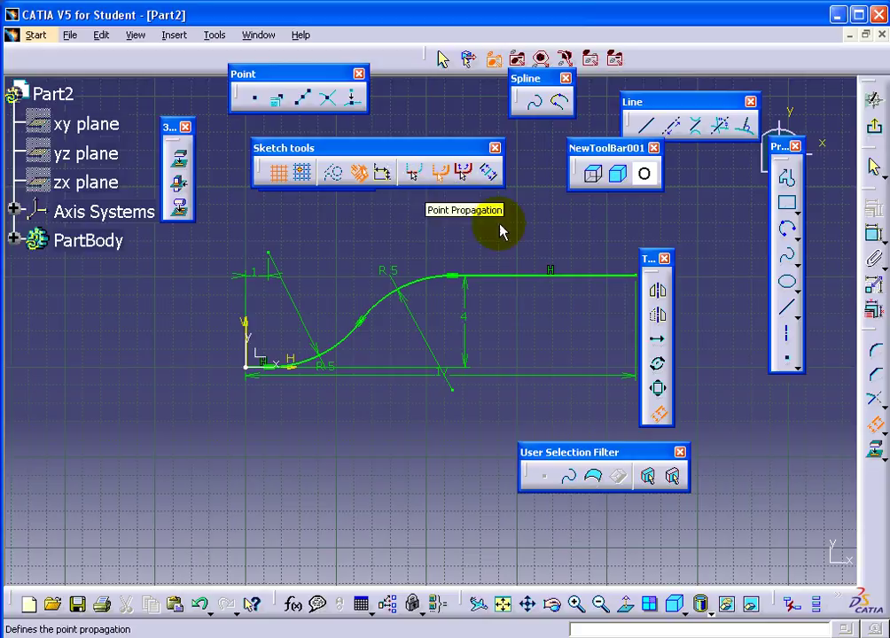
left_click(533, 274)
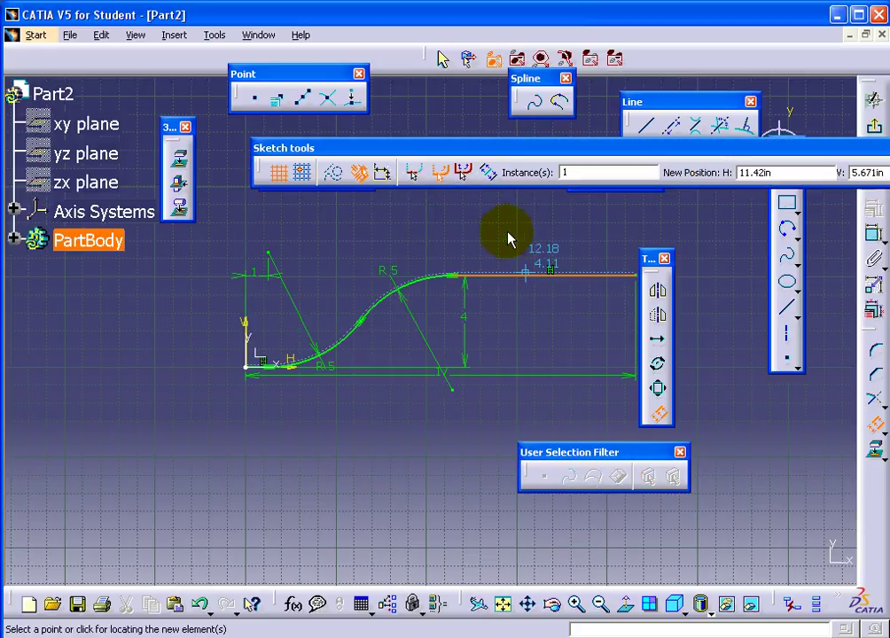
left_click_drag(596, 158, 454, 163)
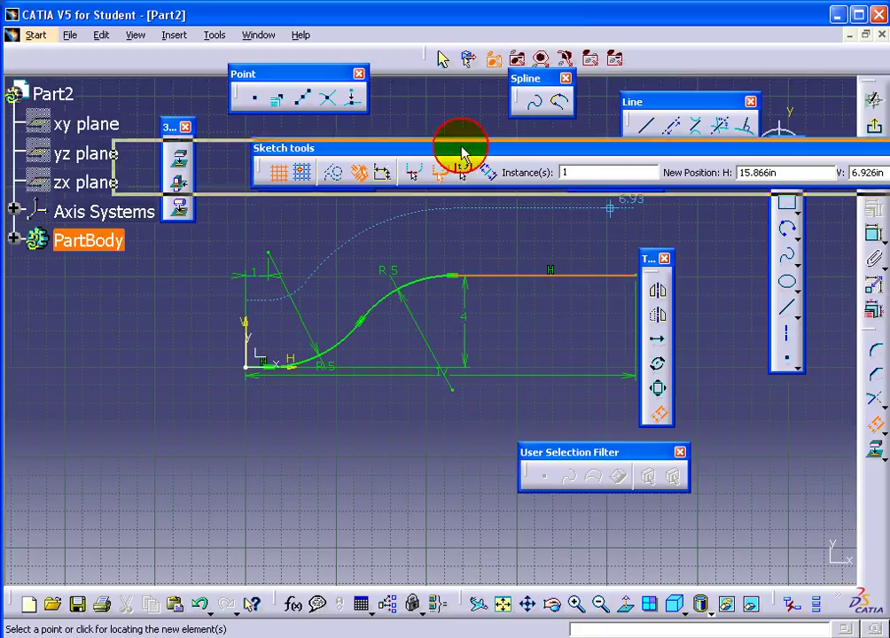
left_click(813, 179)
left_click(813, 179)
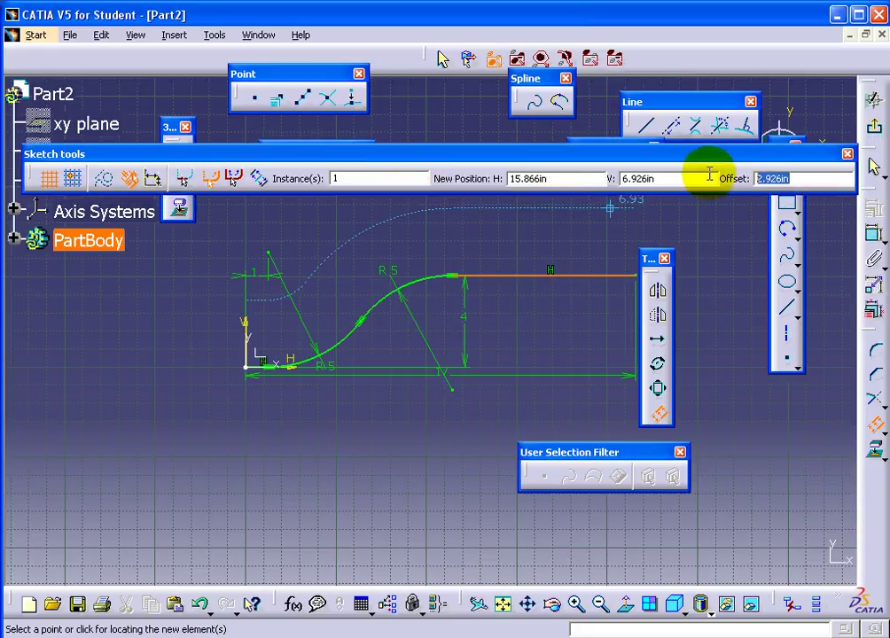
type("3")
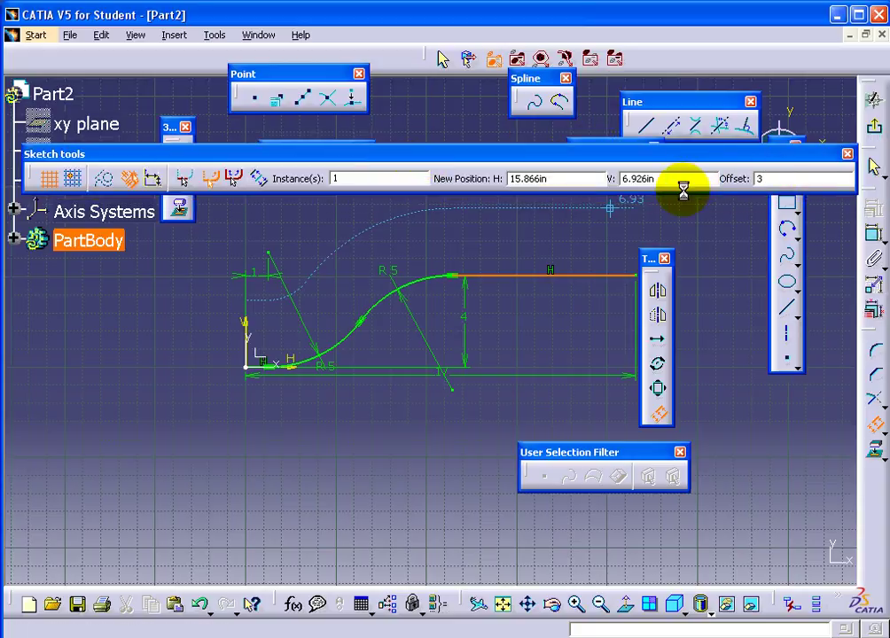
left_click(640, 230)
left_click_drag(650, 258, 696, 242)
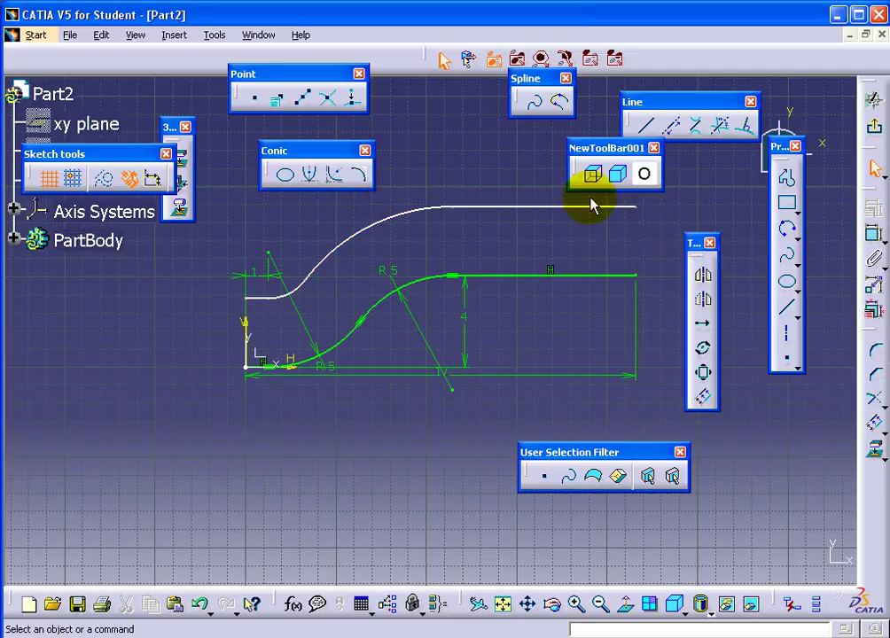
- Join both curves with vertical lines at each end and dimension the right end line at 3
left_click(648, 127)
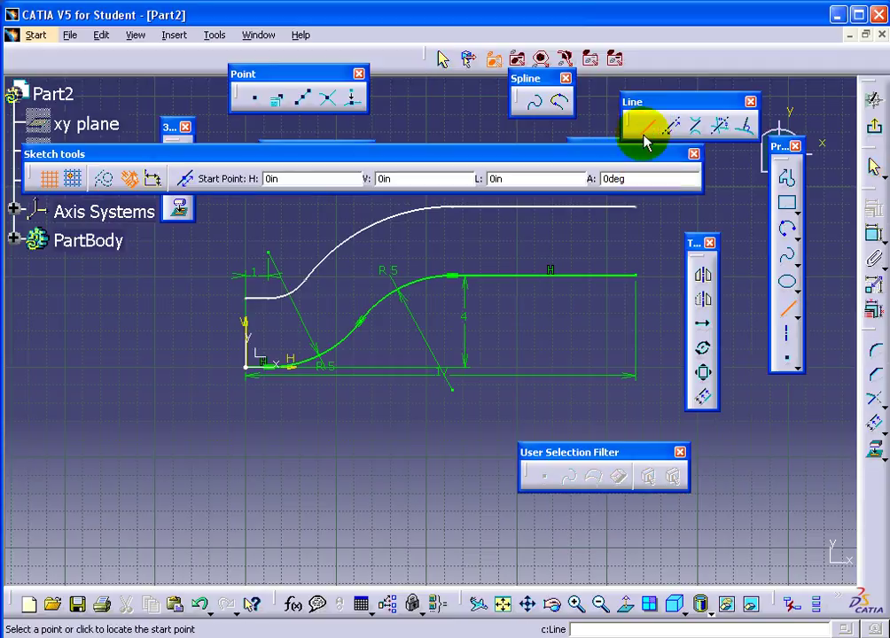
left_click(636, 207)
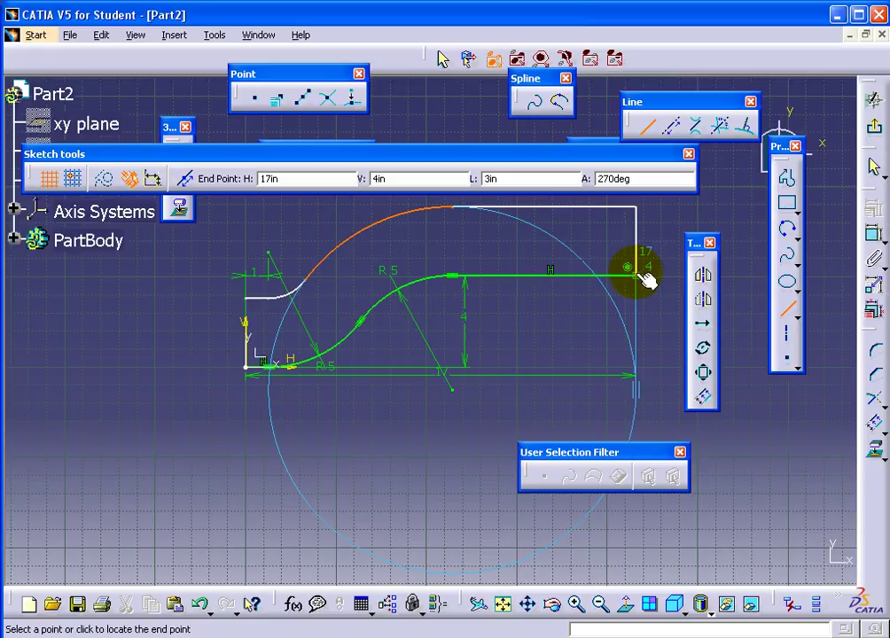
left_click(644, 278)
left_click(785, 306)
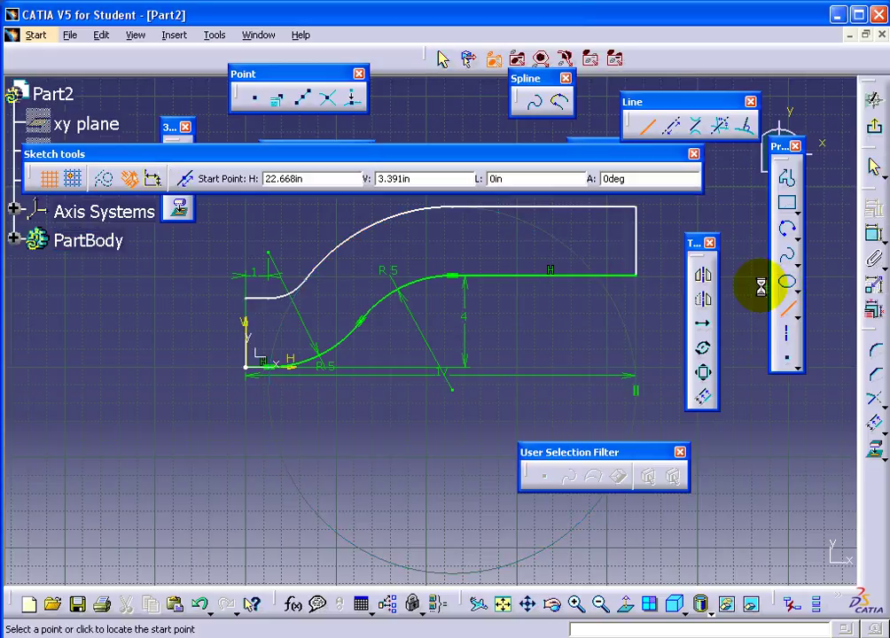
left_click(245, 298)
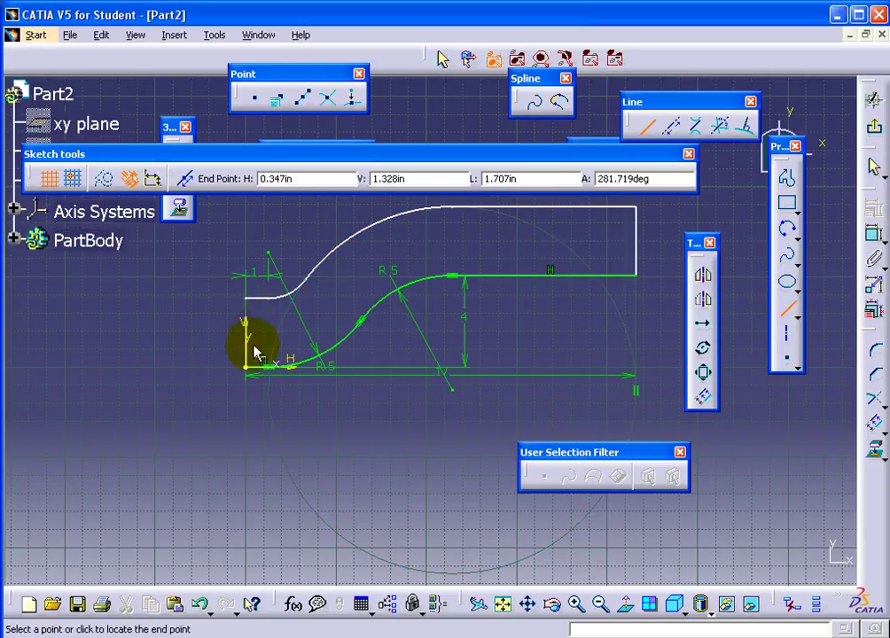
left_click(246, 367)
left_click(418, 244)
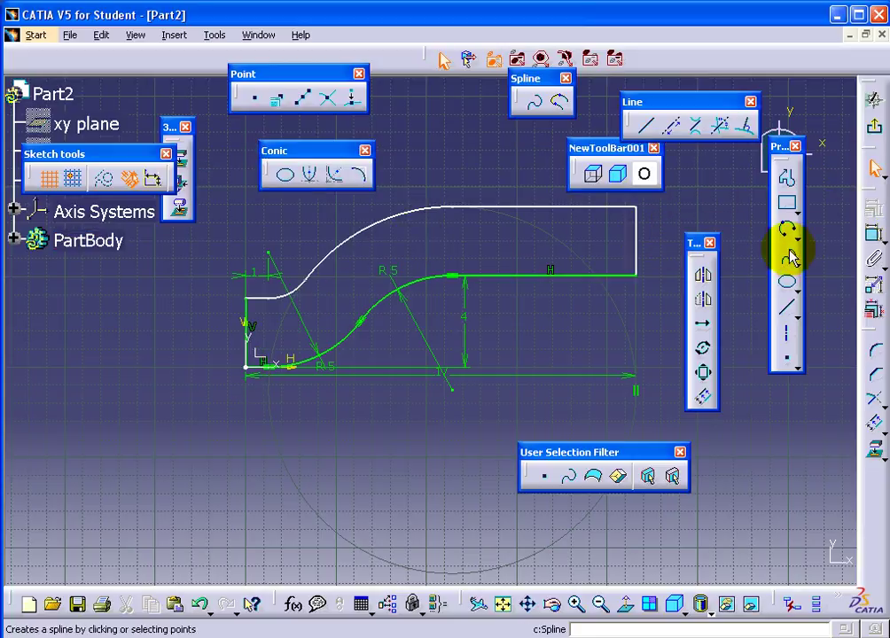
left_click(873, 235)
left_click(637, 231)
left_click(661, 233)
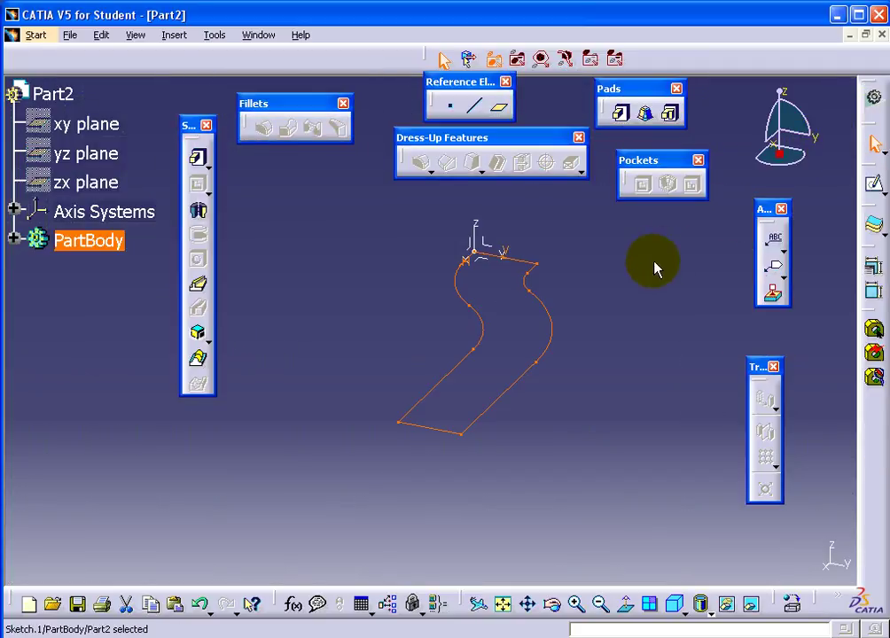
- Create a sketch on the ZX plane and exit it back to the 3D part
mouse_move(372, 406)
middle_mouse_down()
mouse_move(417, 412)
mouse_move(602, 367)
mouse_move(610, 349)
middle_mouse_up()
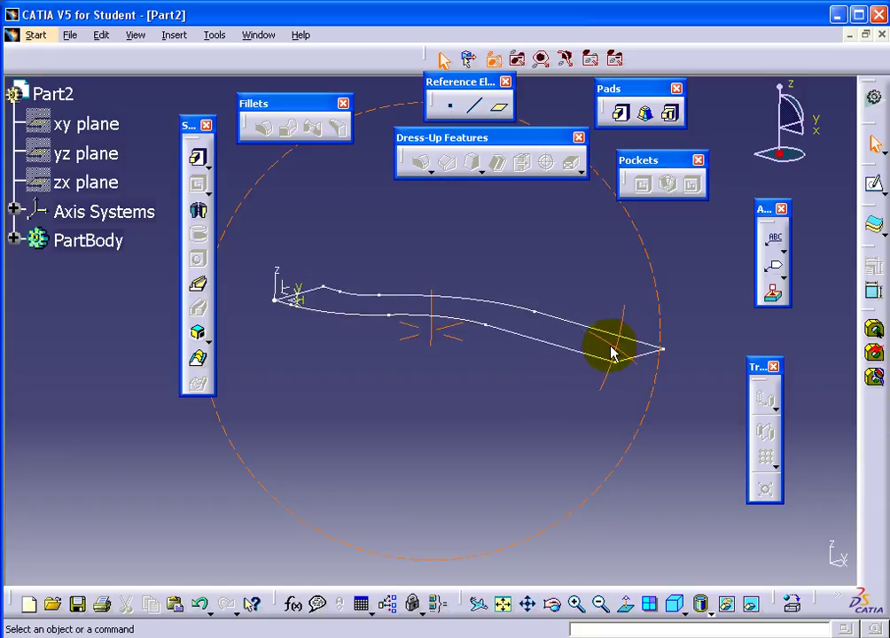
left_click(284, 292)
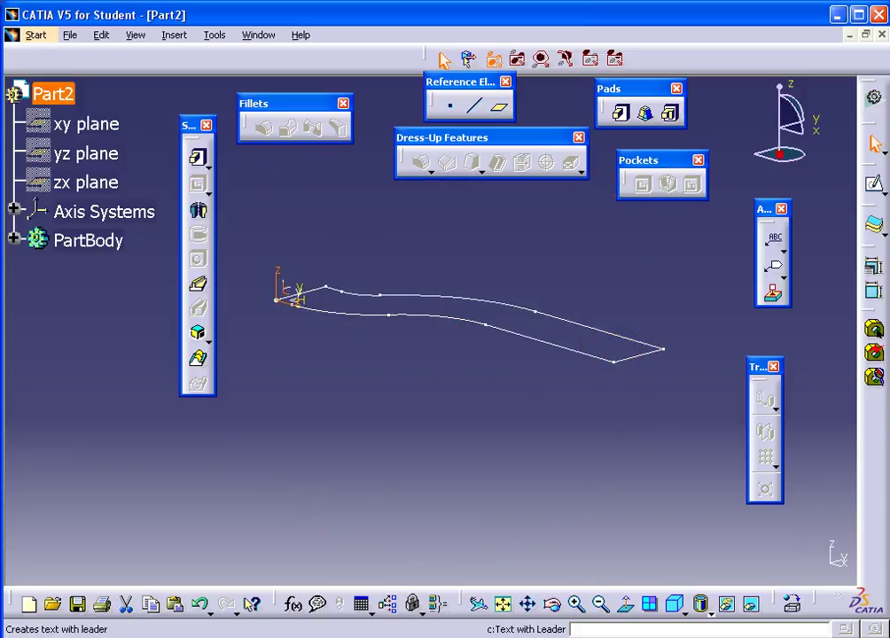
left_click(876, 183)
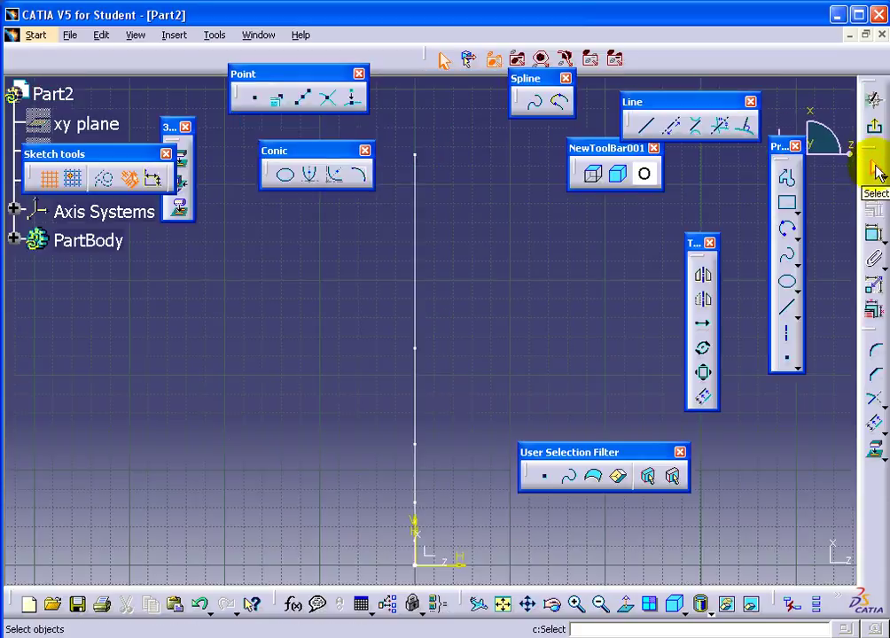
left_click(874, 129)
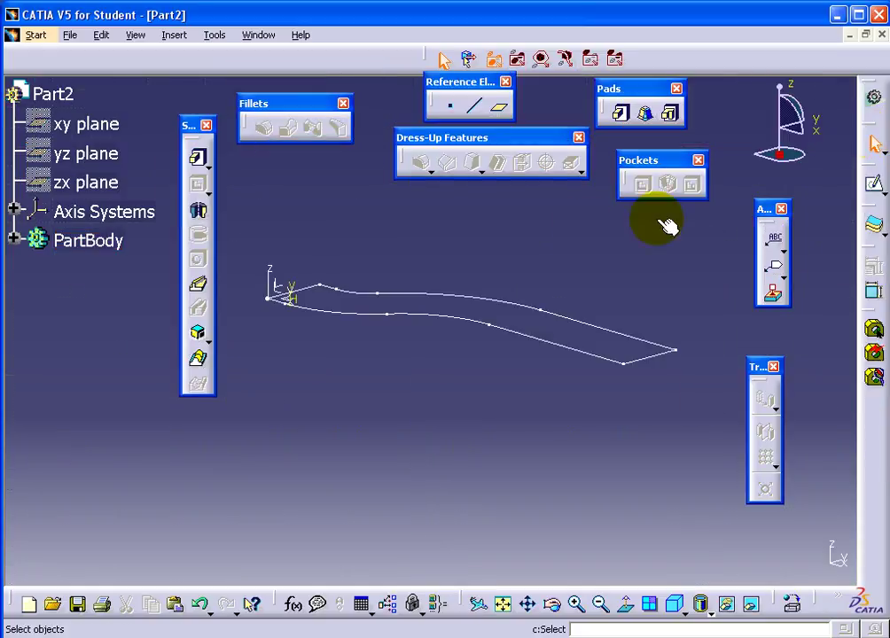
- Create a positioned sketch referenced to the absolute axis system's ZX plane
left_click(876, 184)
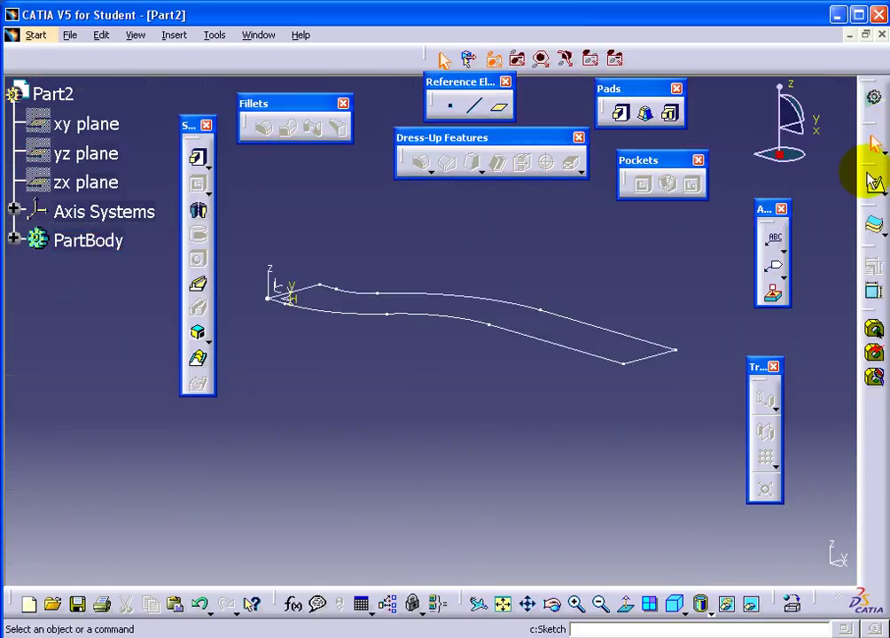
left_click_drag(876, 184, 735, 149)
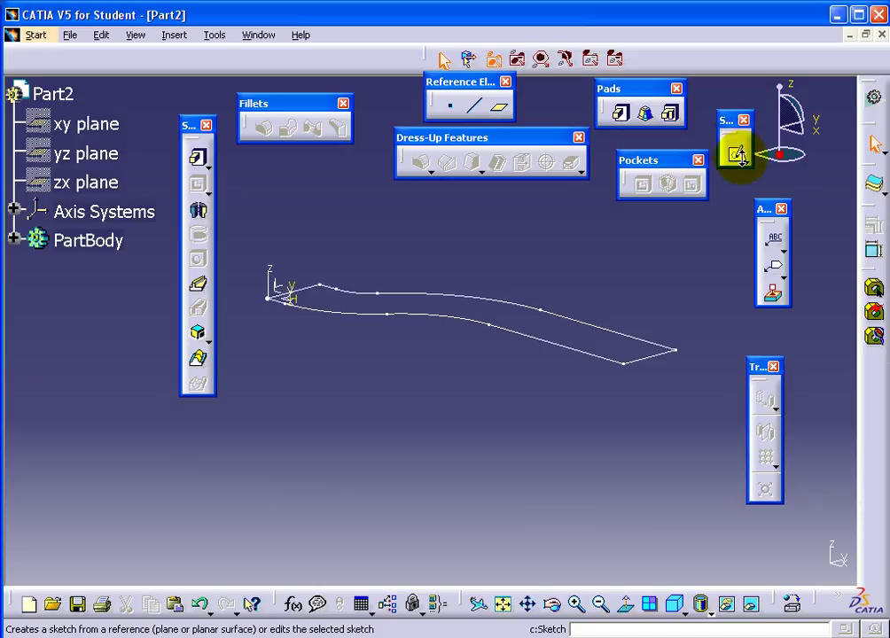
left_click_drag(751, 175, 648, 268)
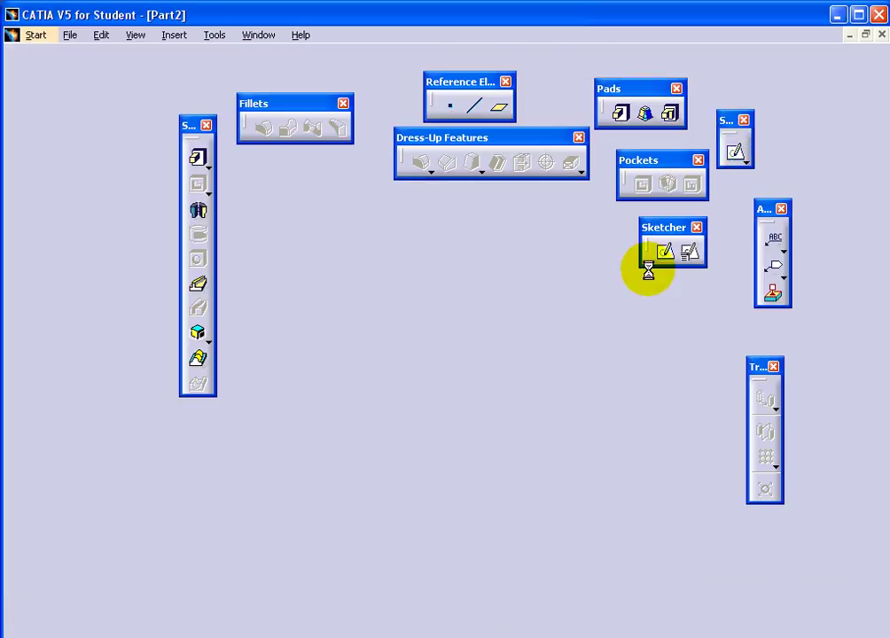
left_click(690, 254)
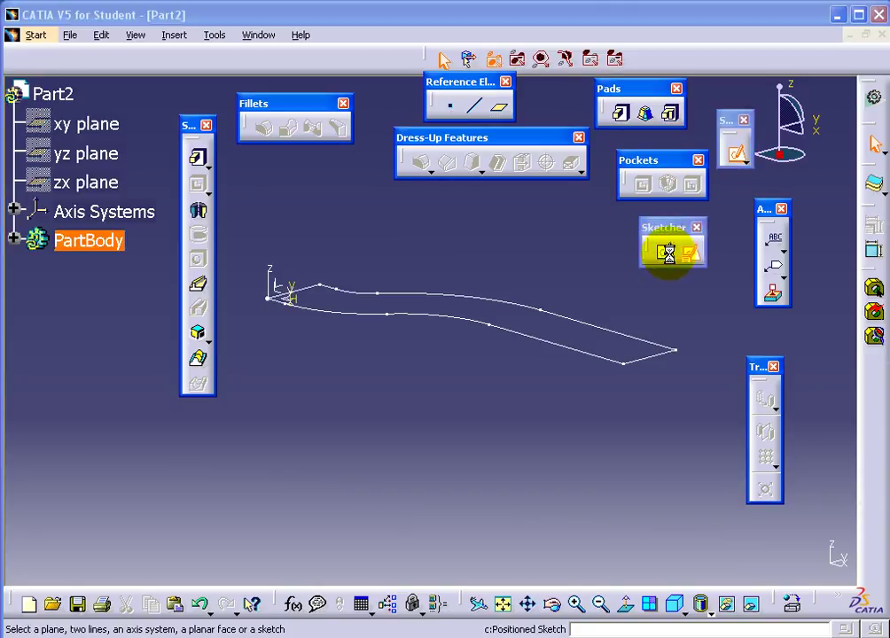
left_click(296, 300)
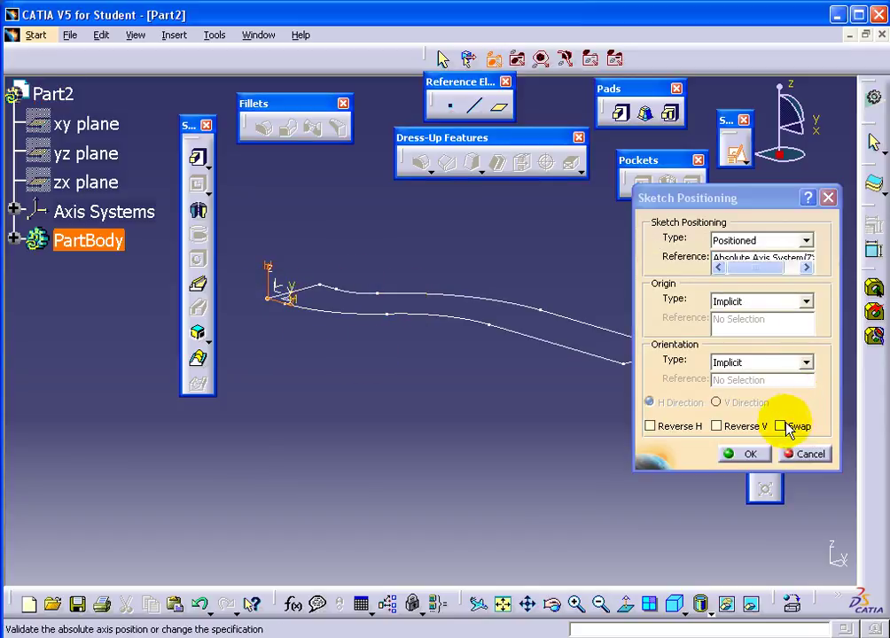
left_click(784, 428)
left_click(742, 453)
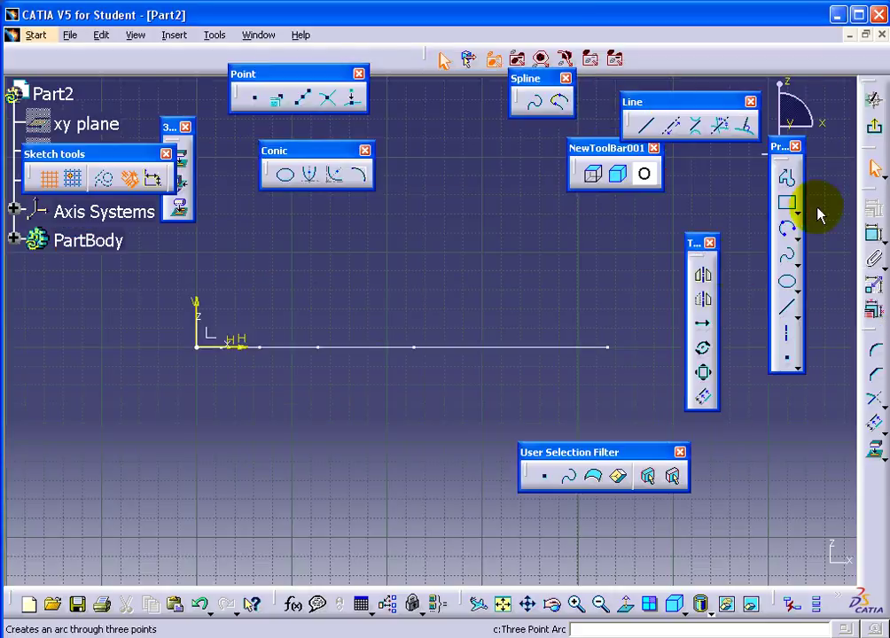
- Draw an open profile from the origin: horizontal line, two rising tangent arcs, and an upper horizontal line
left_click(787, 180)
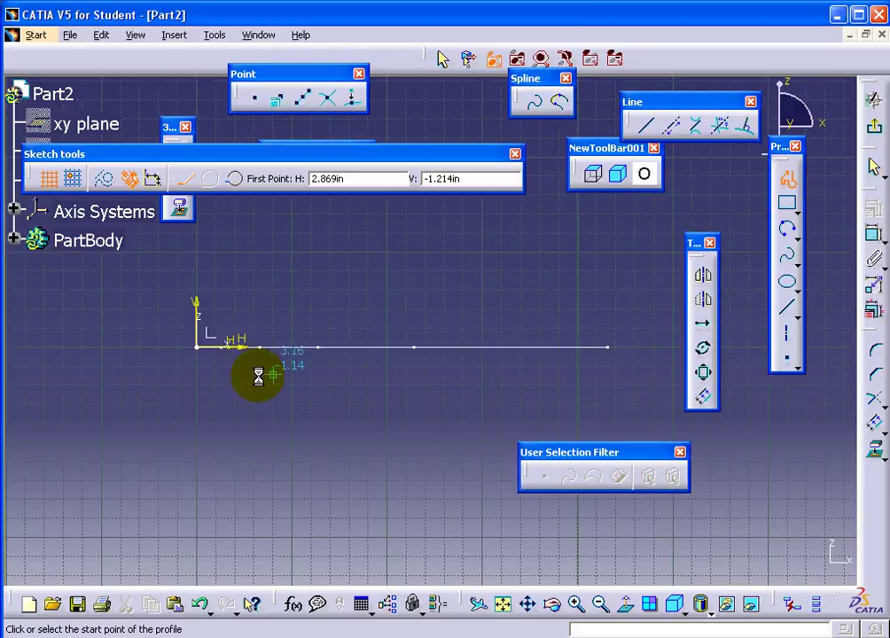
left_click(204, 351)
left_click(309, 345)
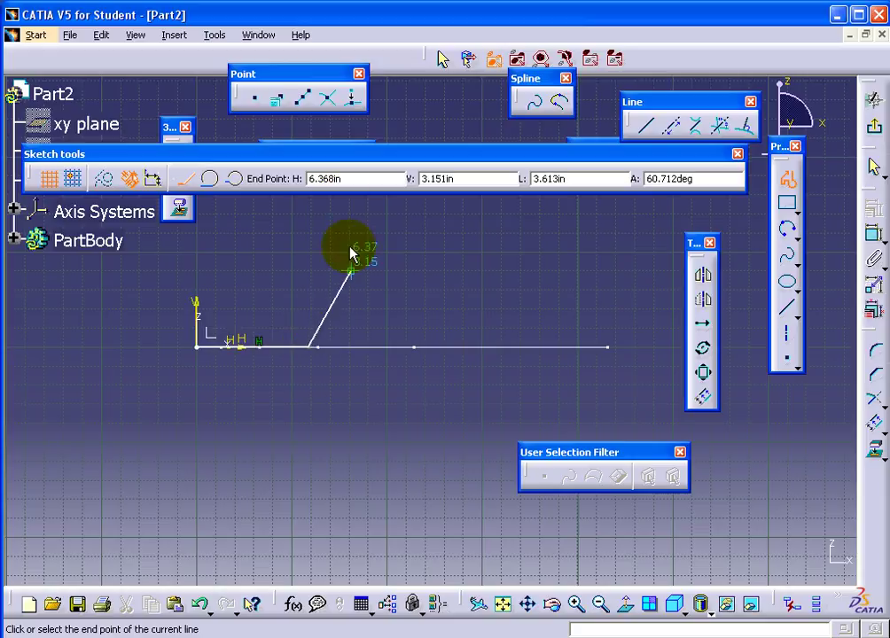
left_click_drag(413, 163, 412, 200)
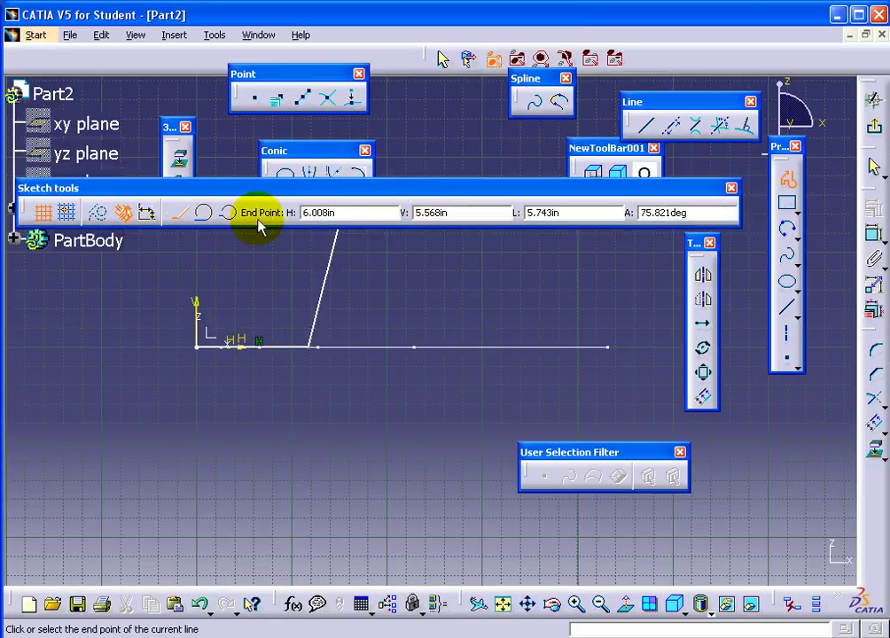
left_click(205, 213)
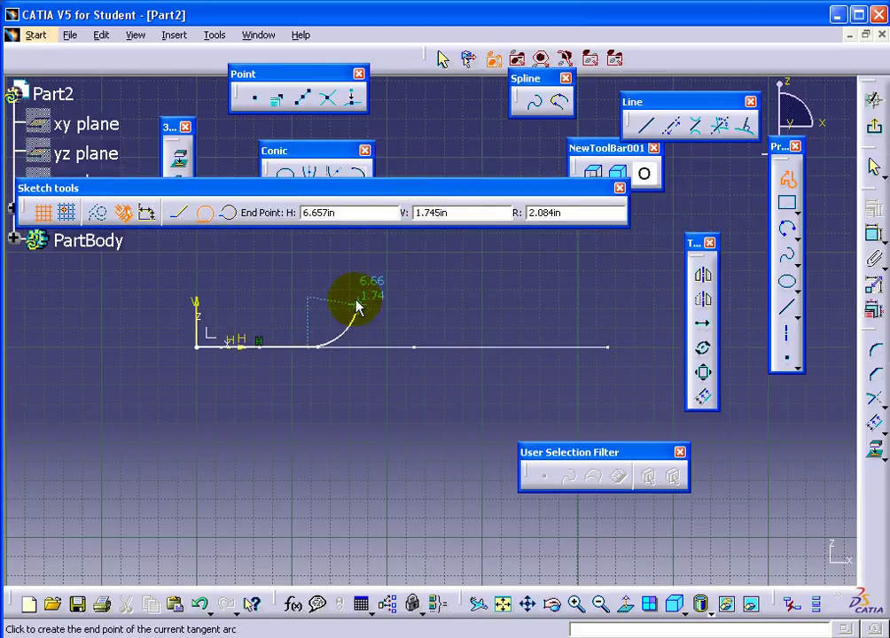
left_click(206, 213)
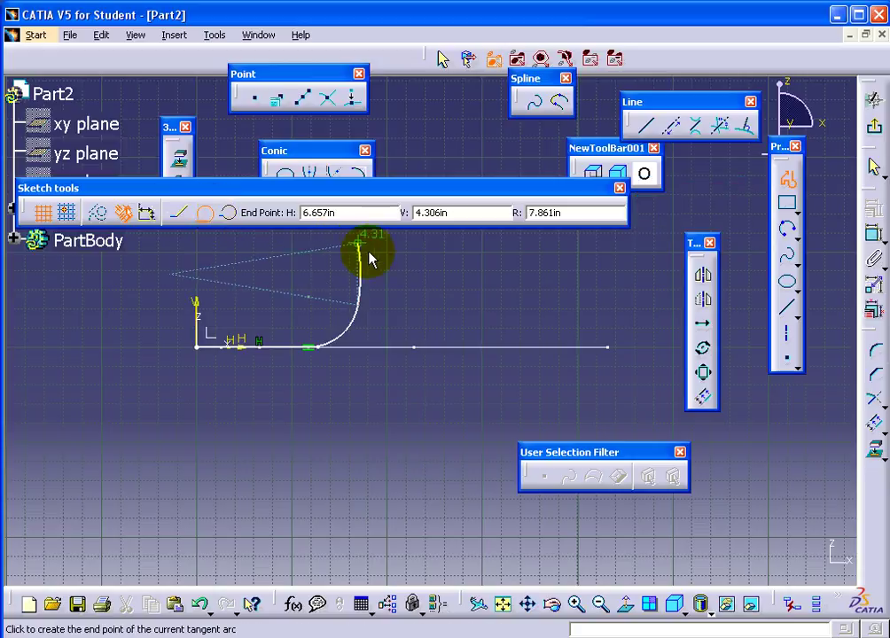
left_click(550, 262)
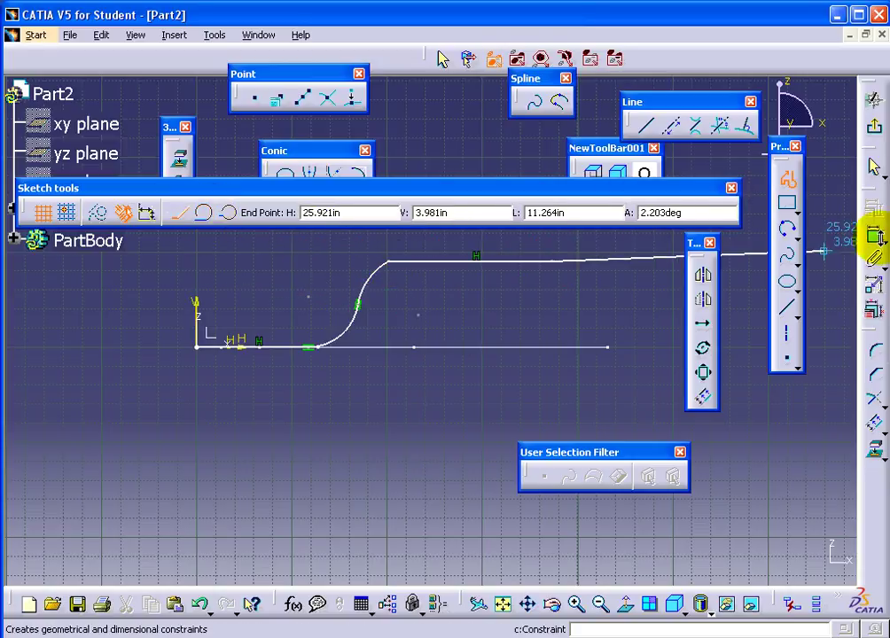
left_click(791, 188)
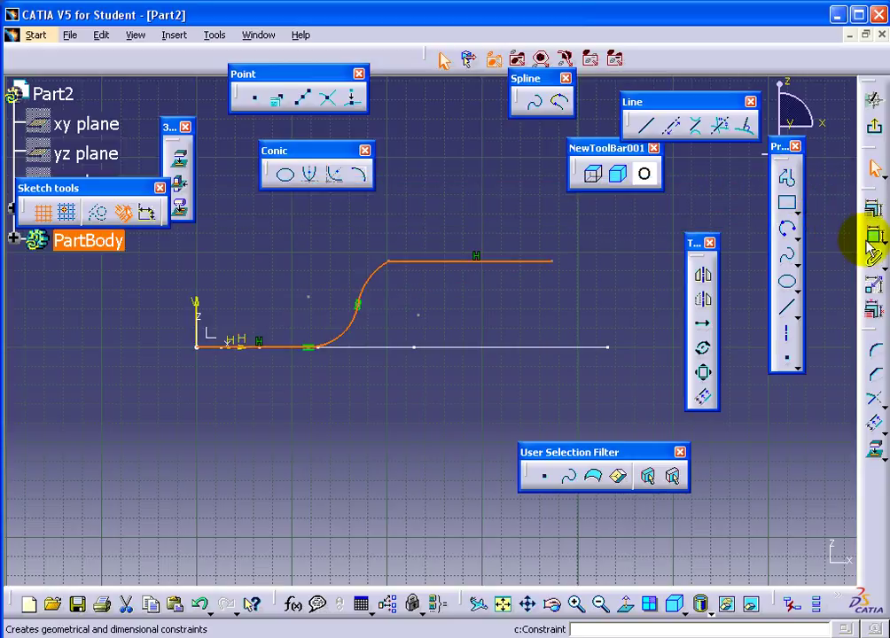
- Make the curve tangent to the horizontal line
left_click(756, 262)
left_click(874, 235)
left_click(502, 265)
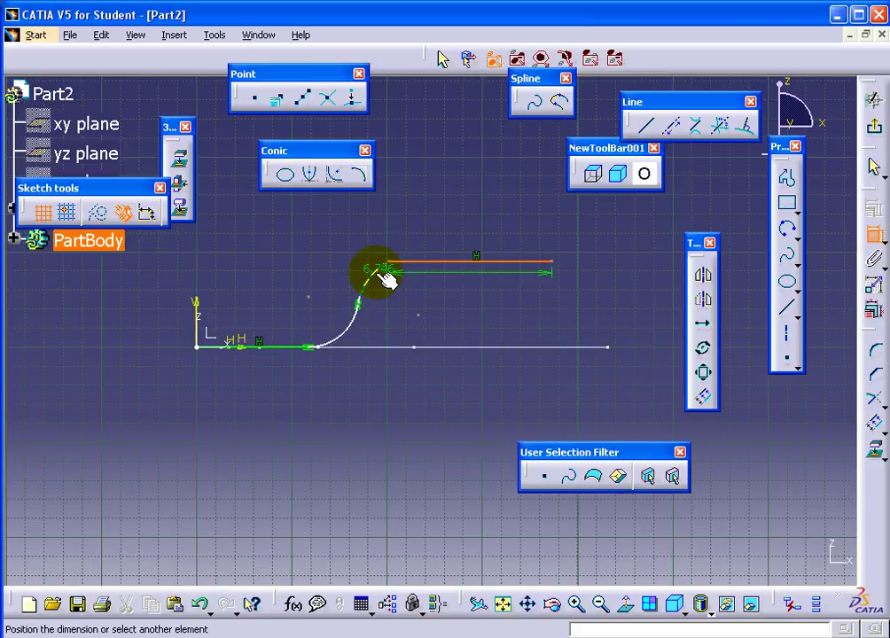
right_click(406, 279)
left_click(445, 352)
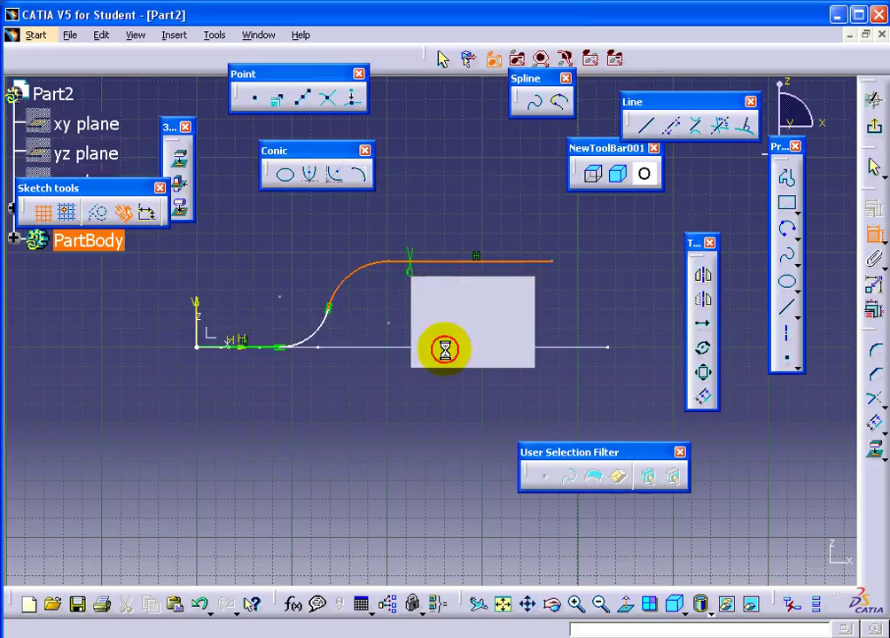
- Add the overall length dimension and the 3.548 rise between the horizontal lines
left_click(874, 244)
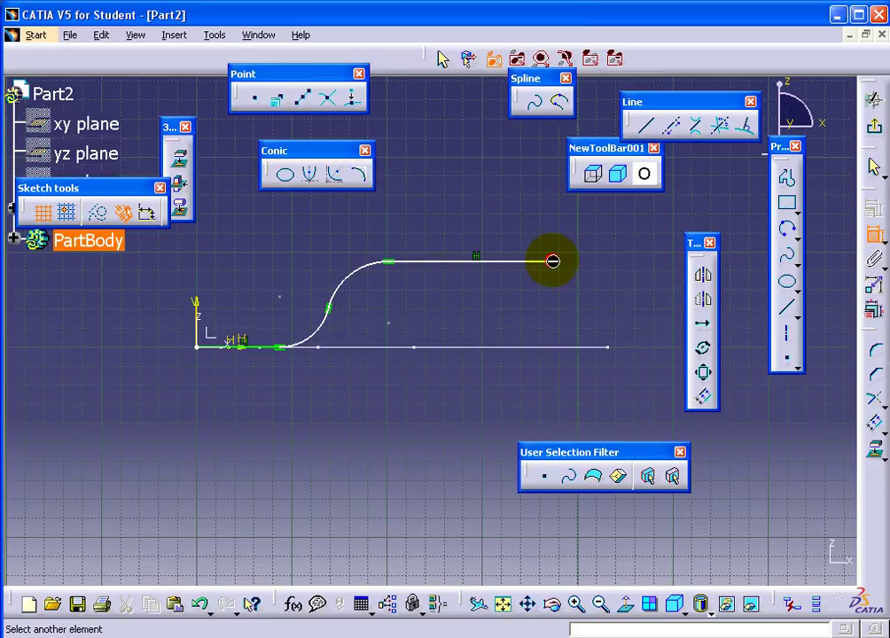
left_click(333, 480)
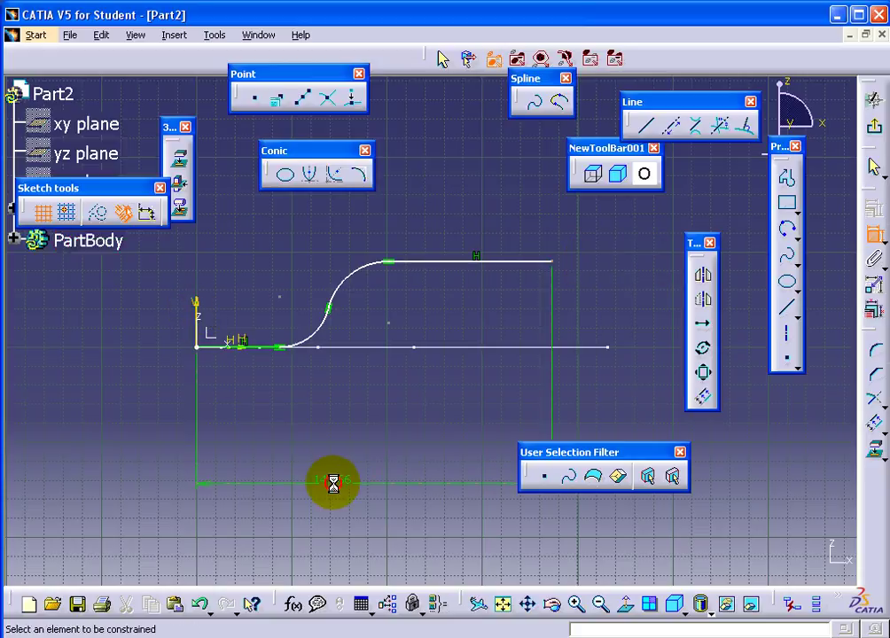
left_click(461, 262)
left_click(256, 347)
left_click(643, 303)
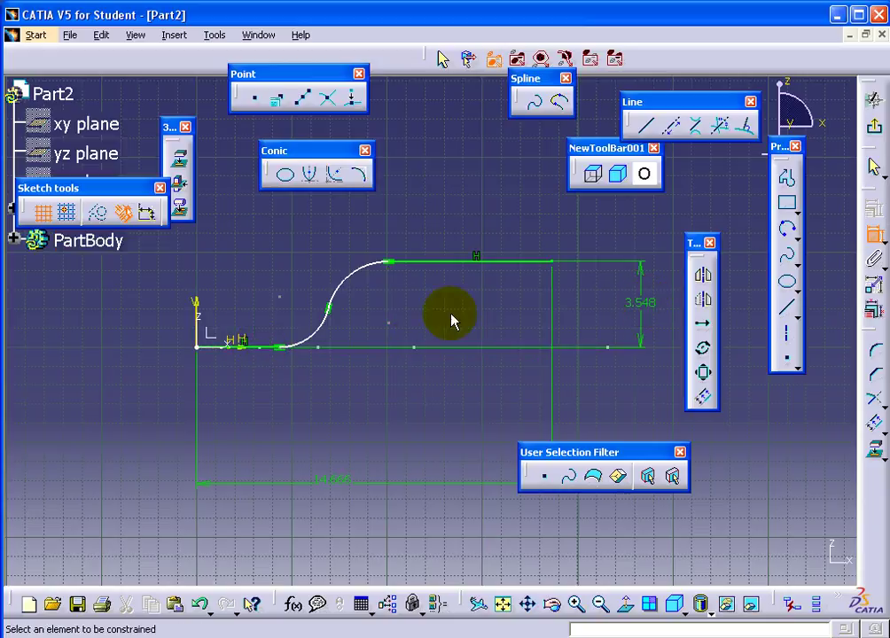
- Dimension the arc radii (2.546 and 2.084) and the 3.417 arc-centre distance from the vertical axis
left_click(354, 271)
left_click(327, 256)
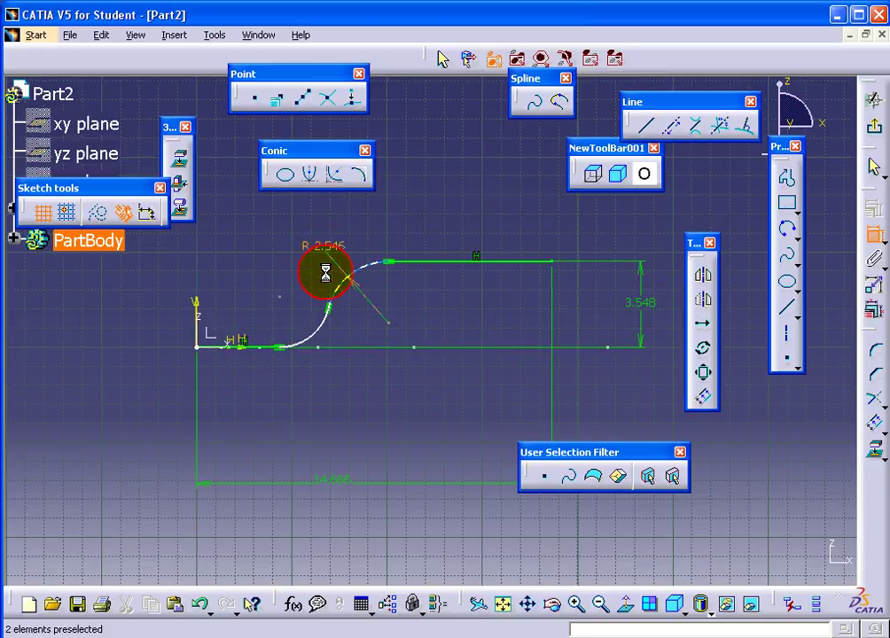
left_click(327, 334)
left_click(349, 370)
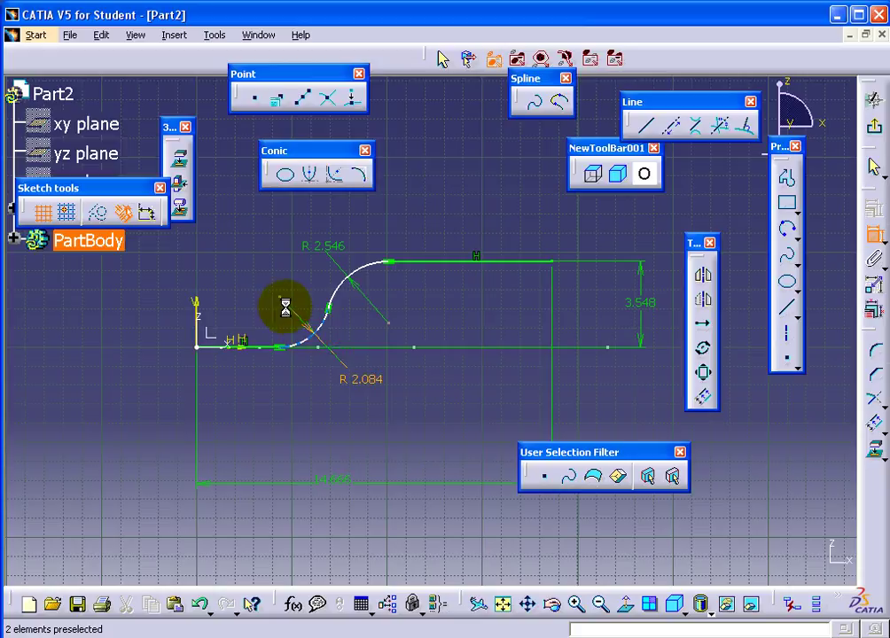
left_click(280, 299)
left_click(197, 303)
left_click(243, 259)
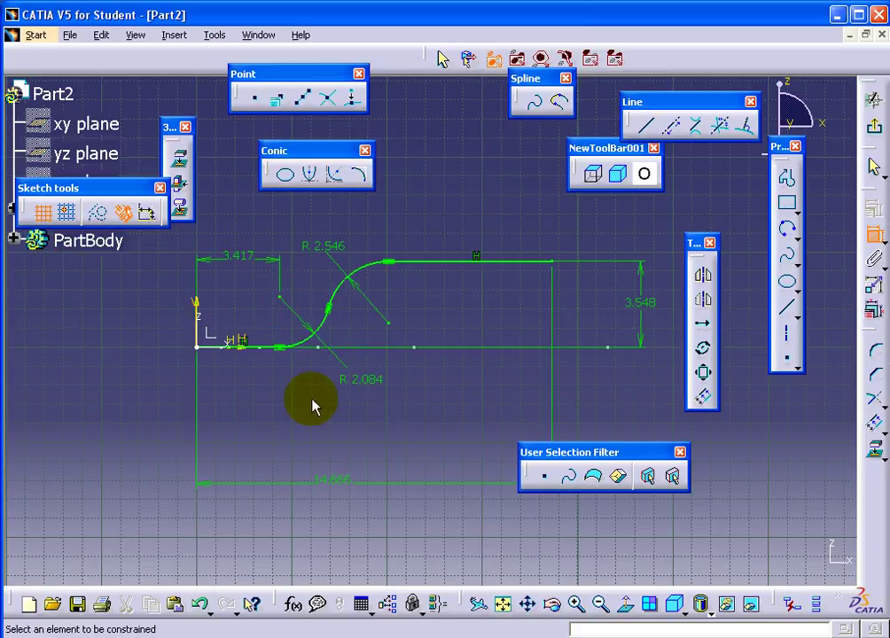
- Change the overall length to 17, both arc radii to 5, and the arc-centre distance to 8.6
double_click(346, 481)
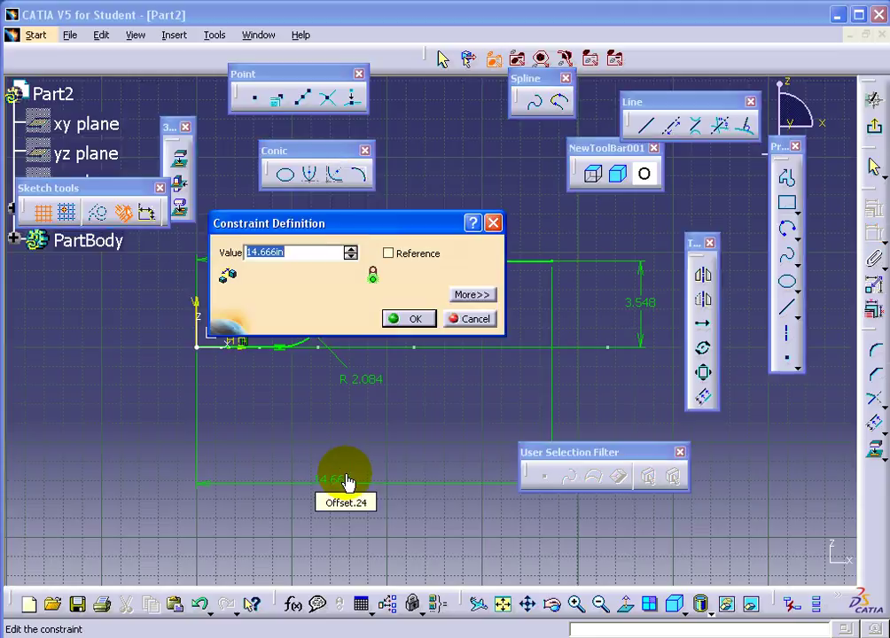
key("Return")
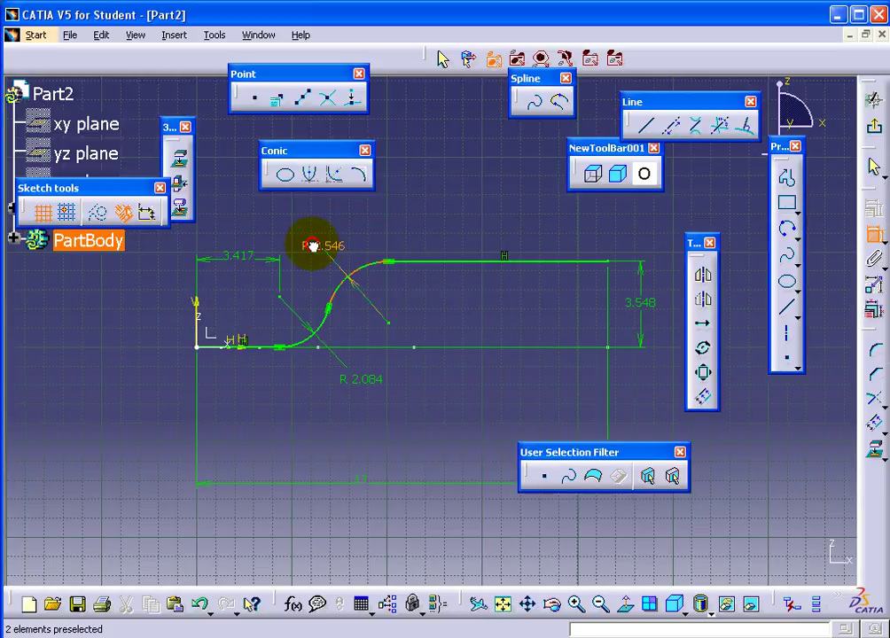
double_click(310, 245)
type("5")
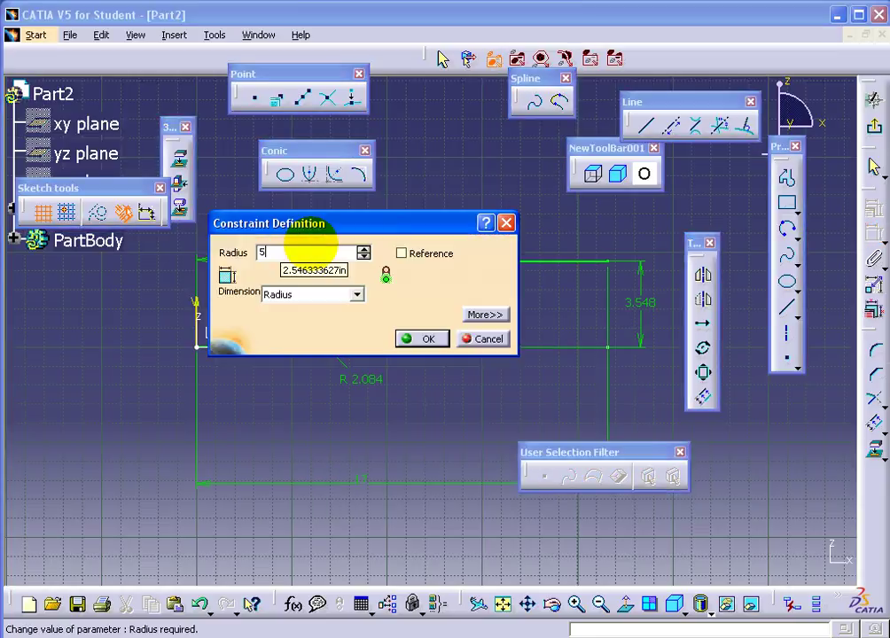
key("Return")
double_click(351, 395)
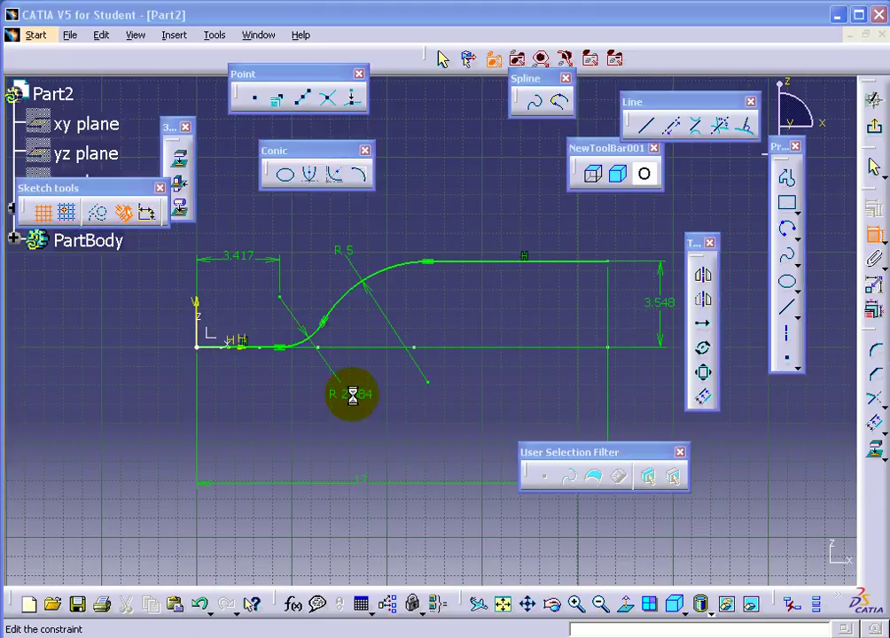
type("5in")
key("Return")
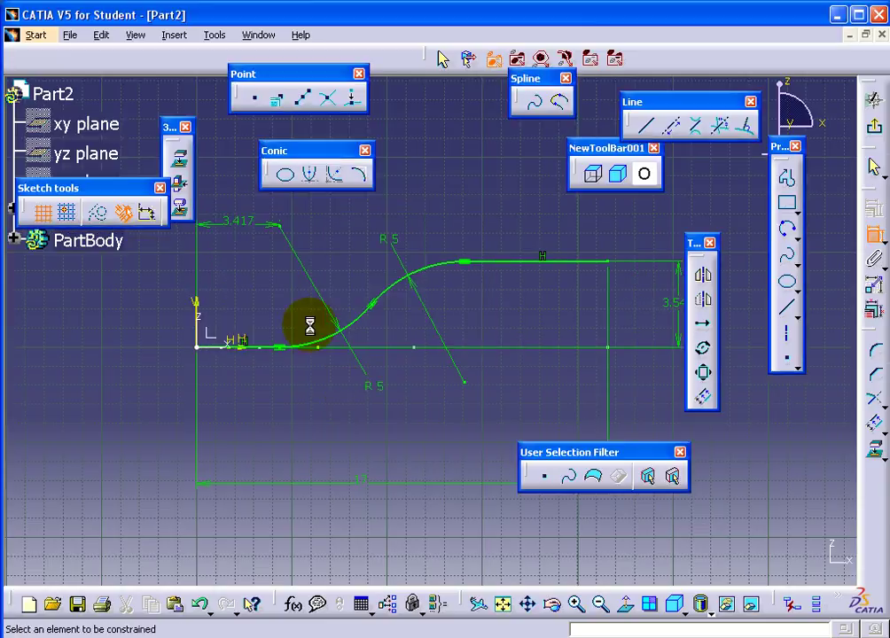
double_click(244, 233)
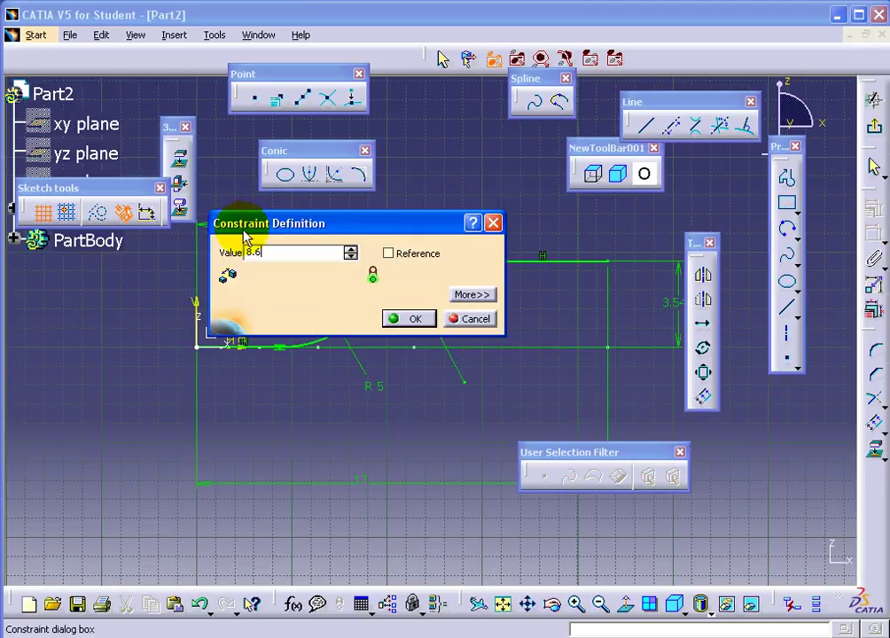
key("Return")
double_click(742, 304)
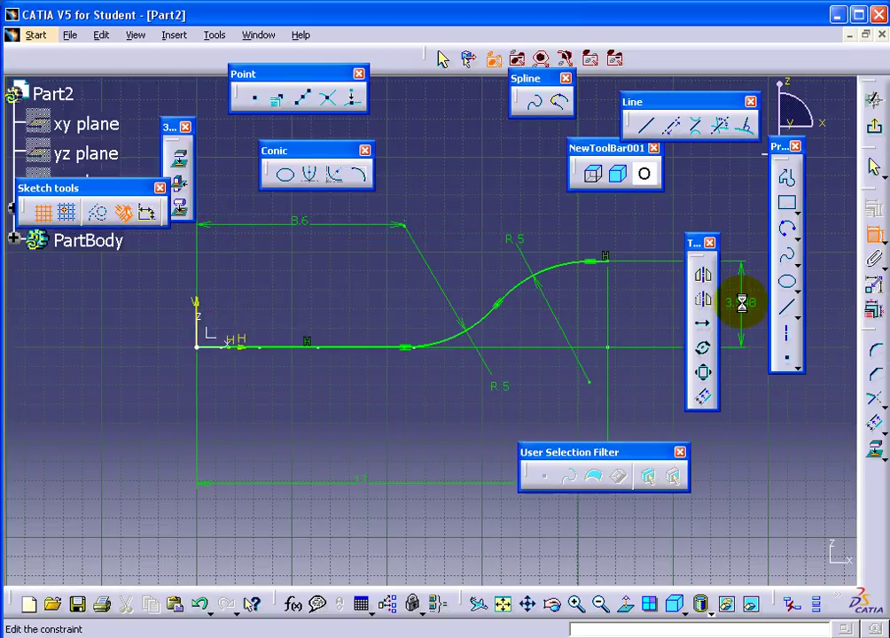
type("2")
- Change the S-curve rise to 2, then offset the whole profile 2 in above it with tangent propagation
key("Return")
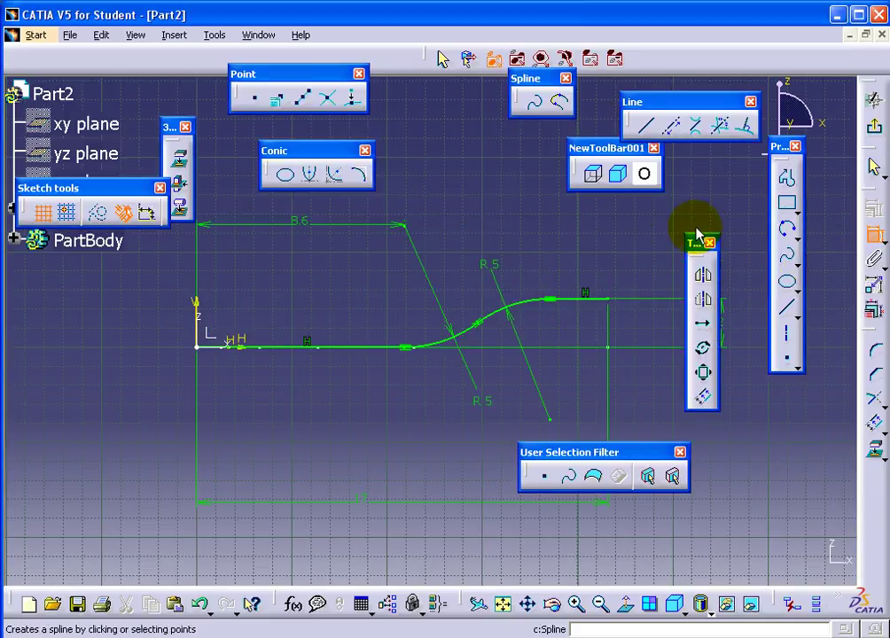
left_click(174, 36)
mouse_move(203, 119)
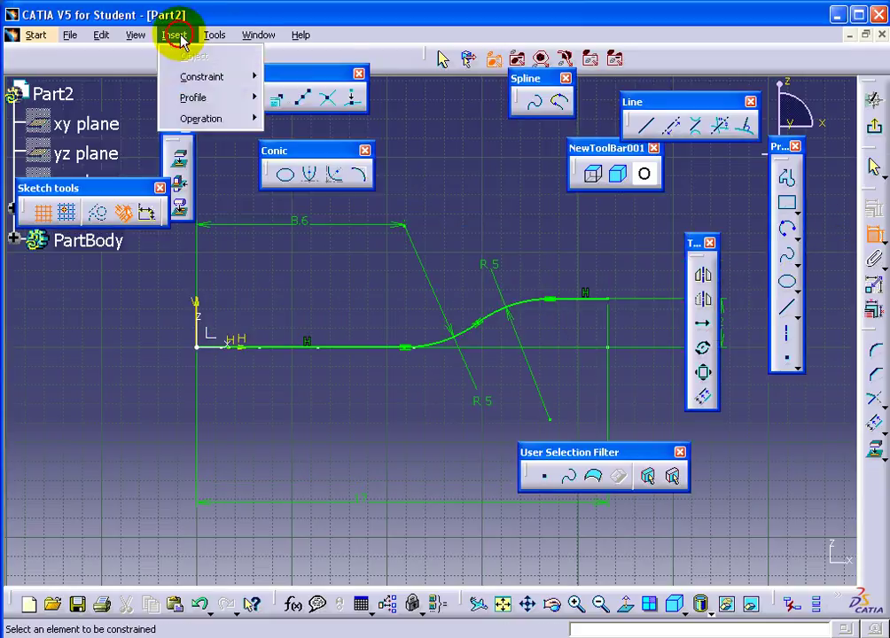
mouse_move(315, 180)
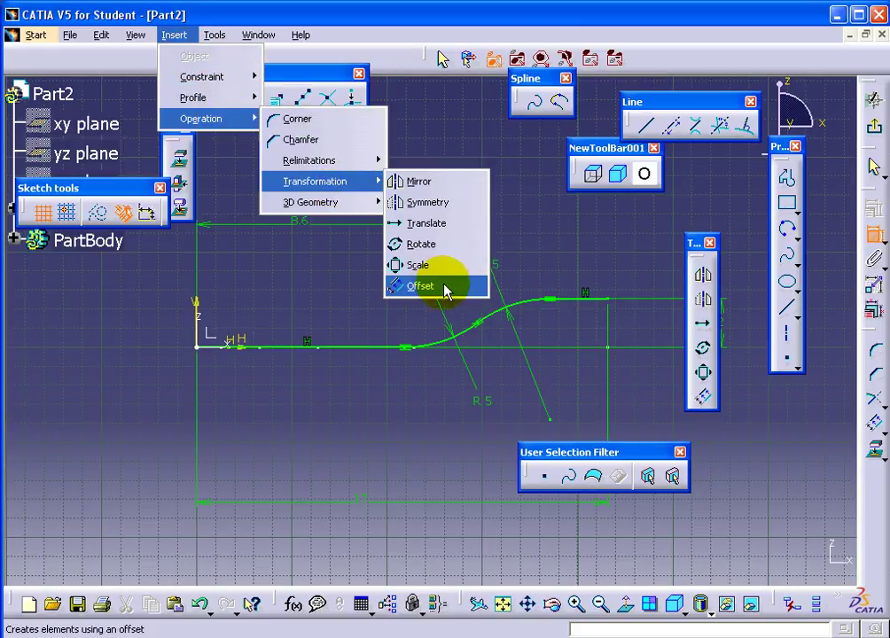
left_click(446, 288)
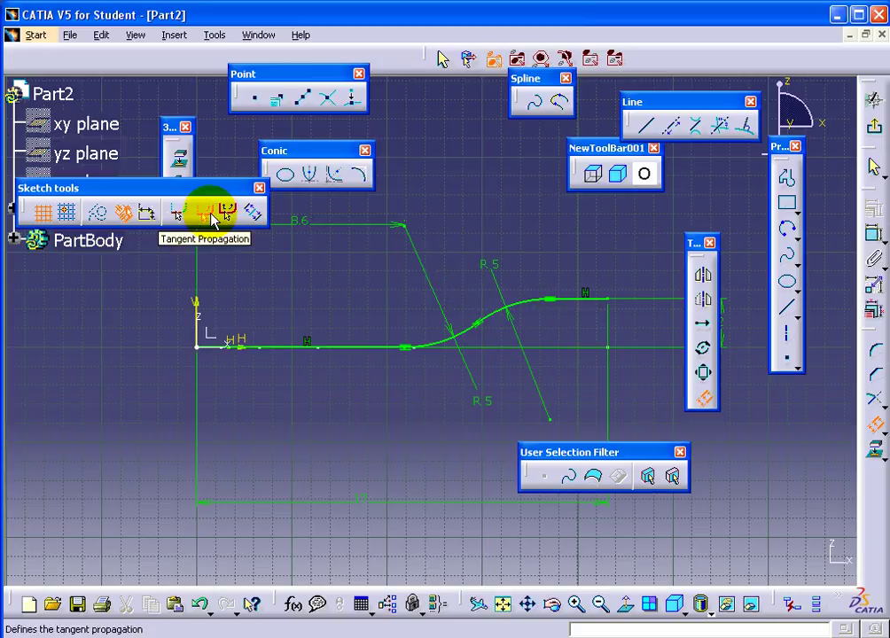
left_click(495, 312)
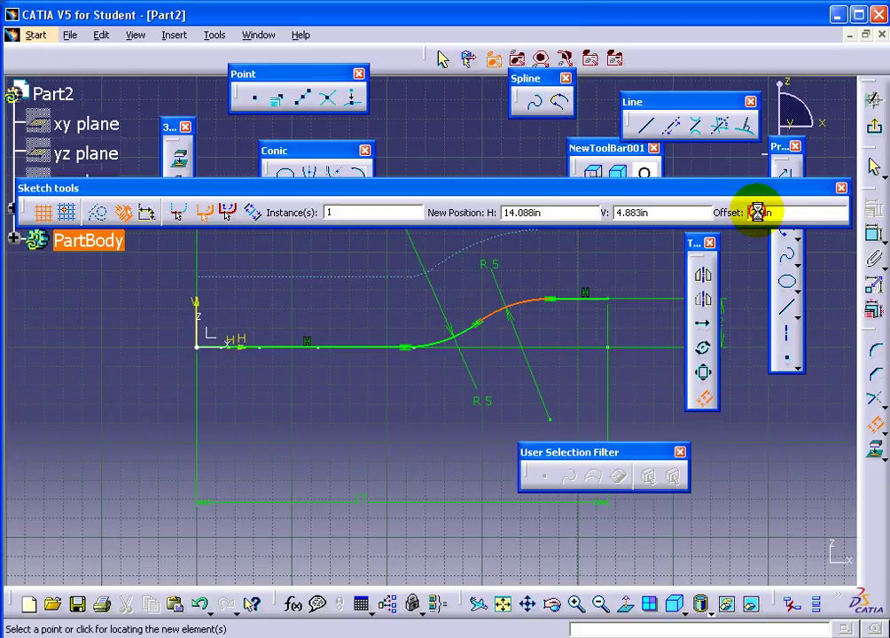
key("Return")
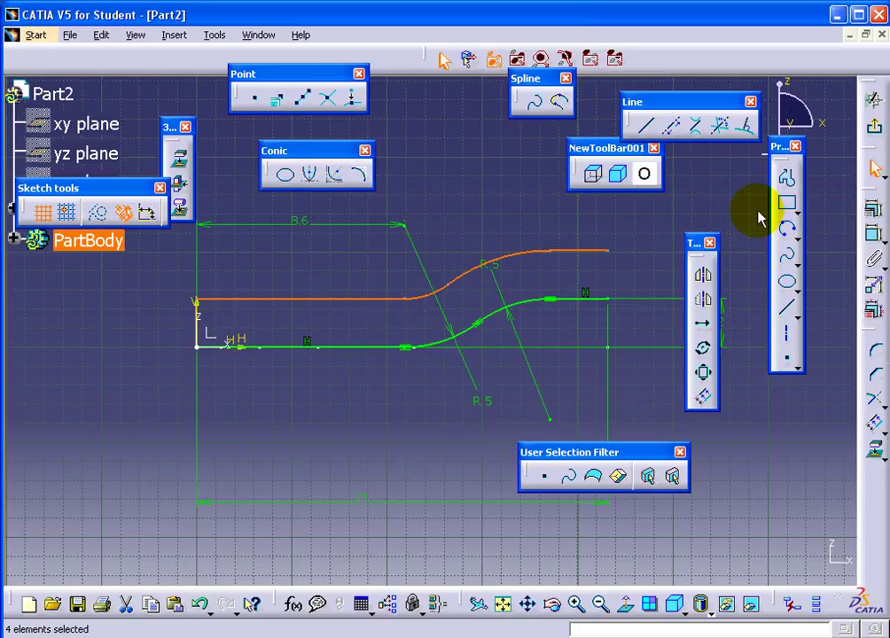
left_click(661, 213)
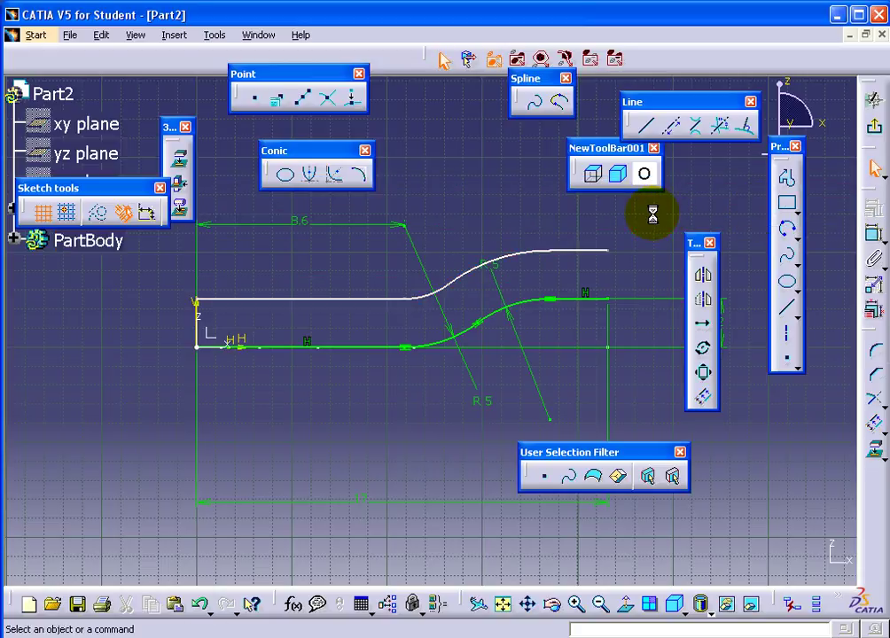
left_click(787, 307)
- Draw vertical closing lines joining the offset curve's right and left ends down to the lower profile
left_click(610, 253)
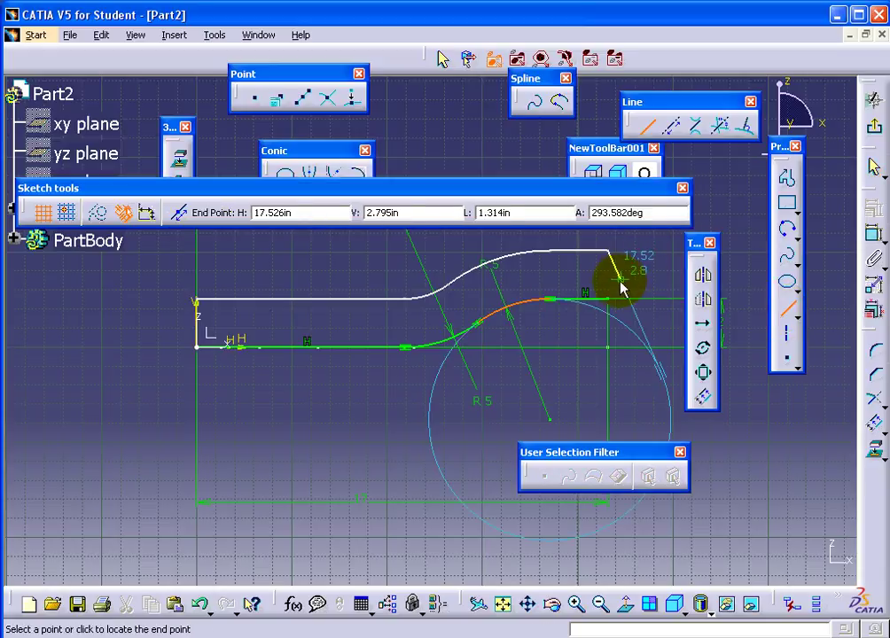
left_click(612, 298)
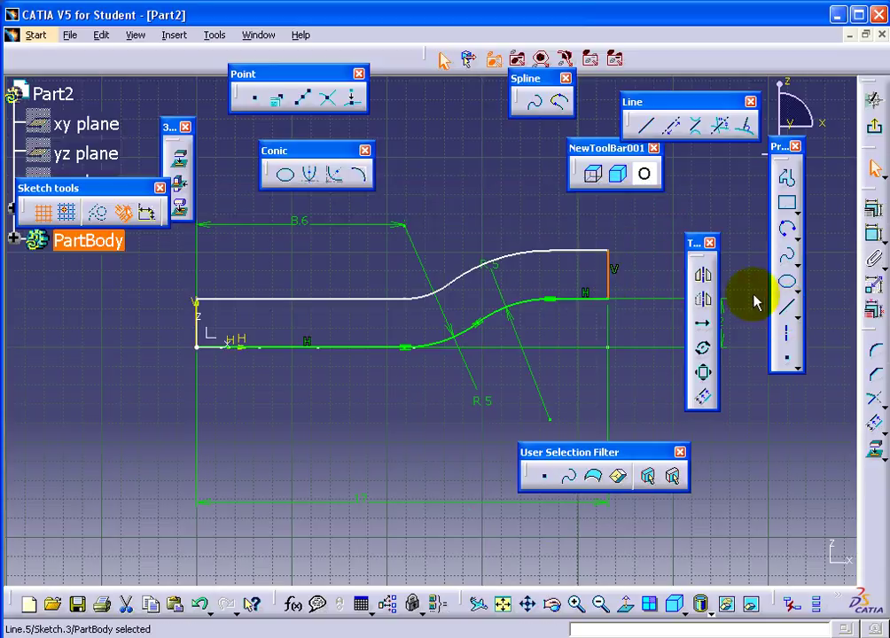
left_click(785, 312)
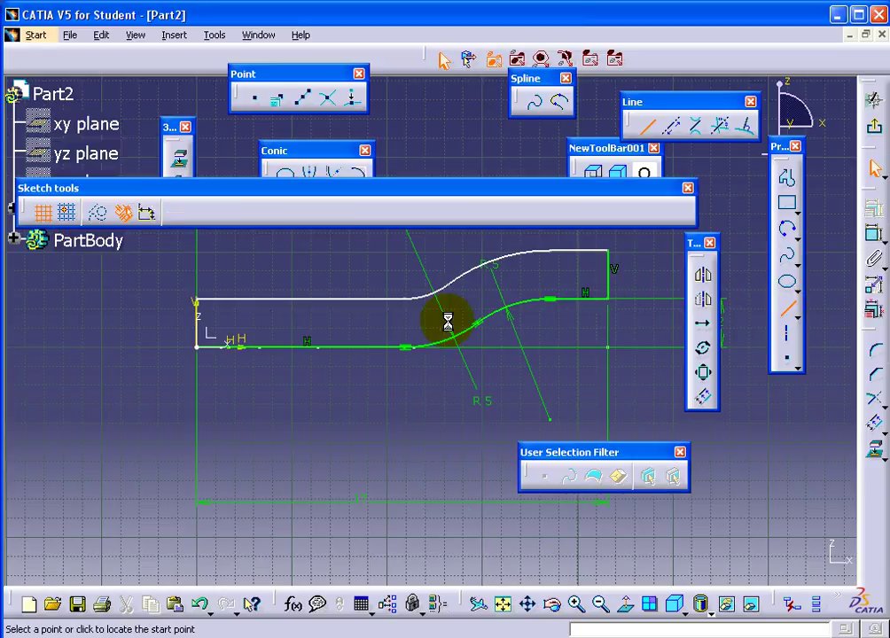
left_click(197, 299)
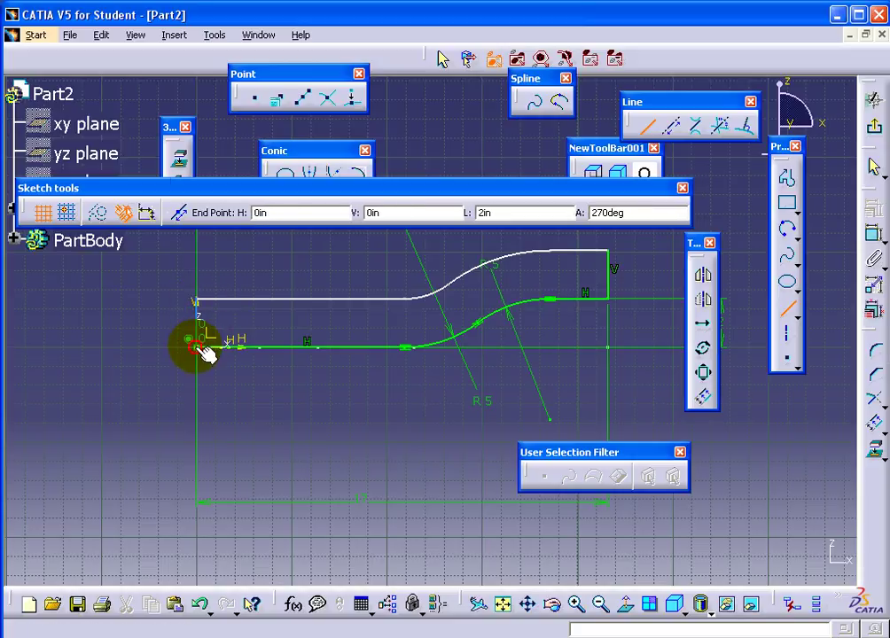
left_click(197, 346)
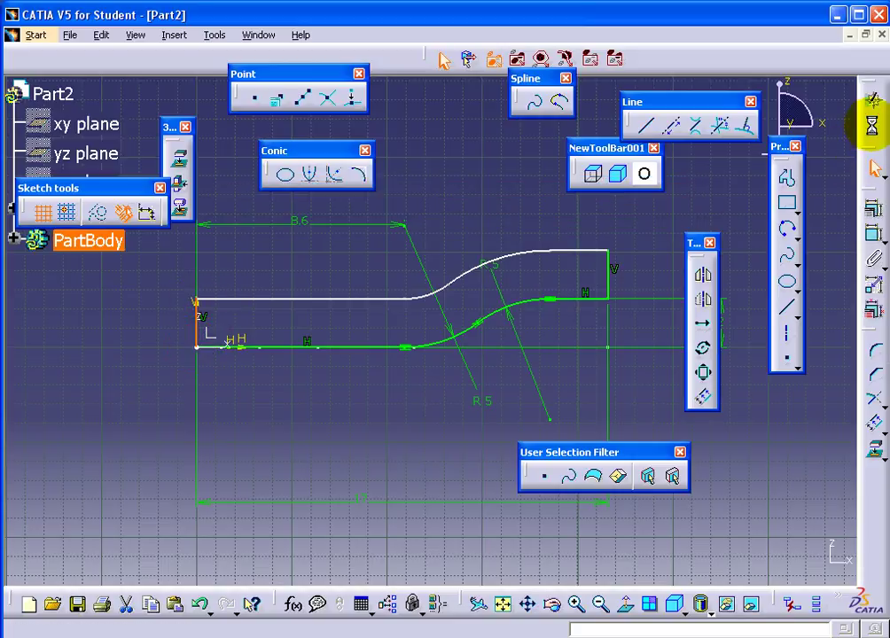
- Exit the sketch and create a Combine solid from Sketch.3 and Sketch.1
left_click(531, 274)
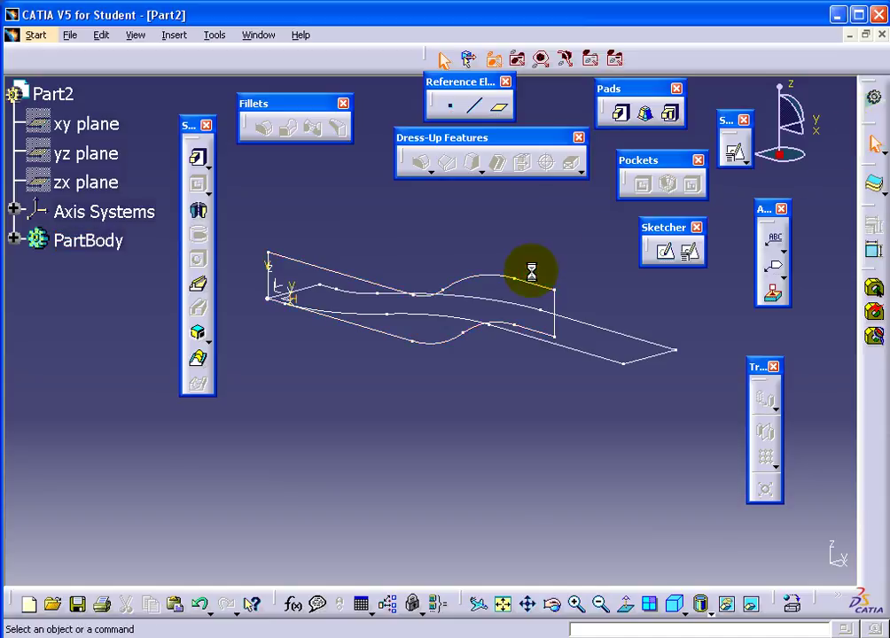
left_click(170, 37)
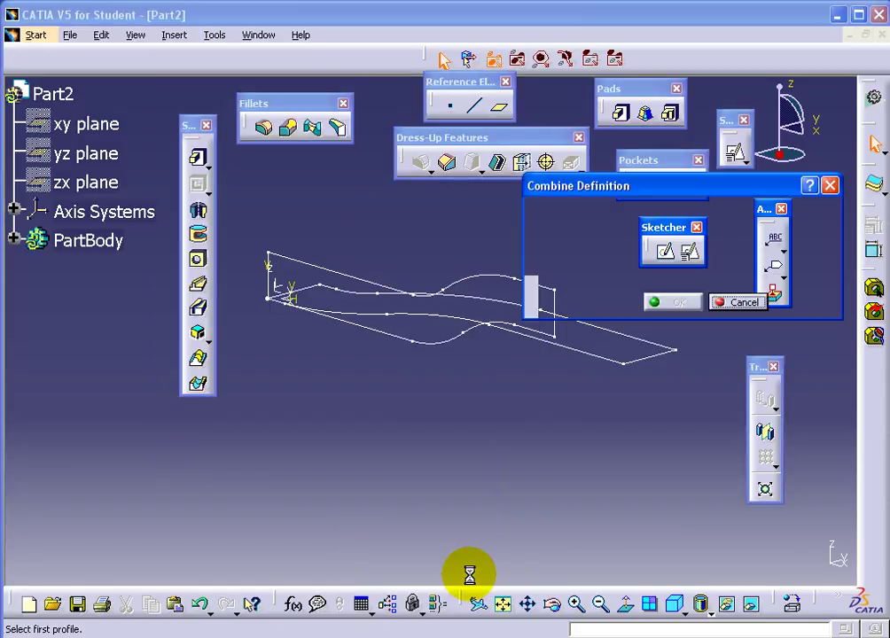
left_click(499, 273)
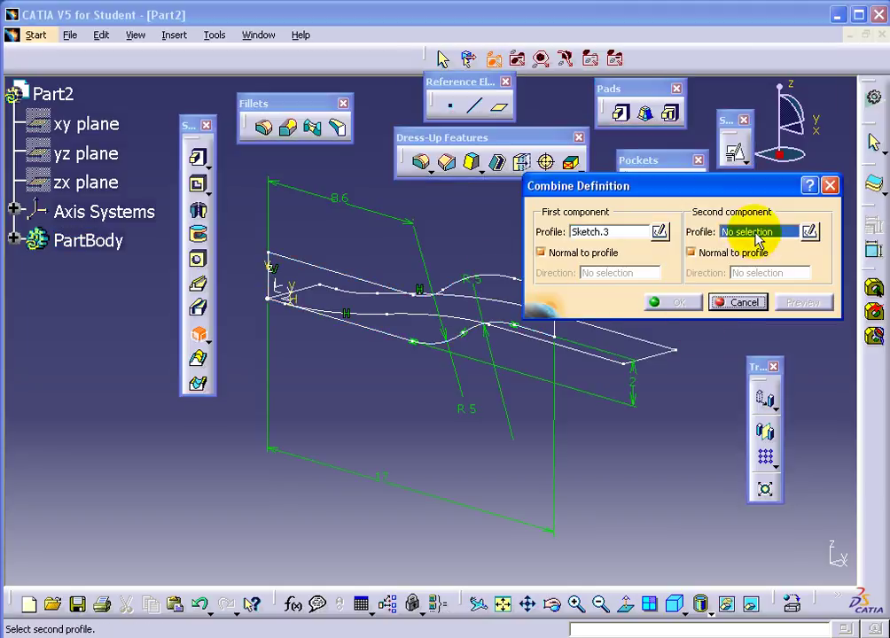
left_click(663, 353)
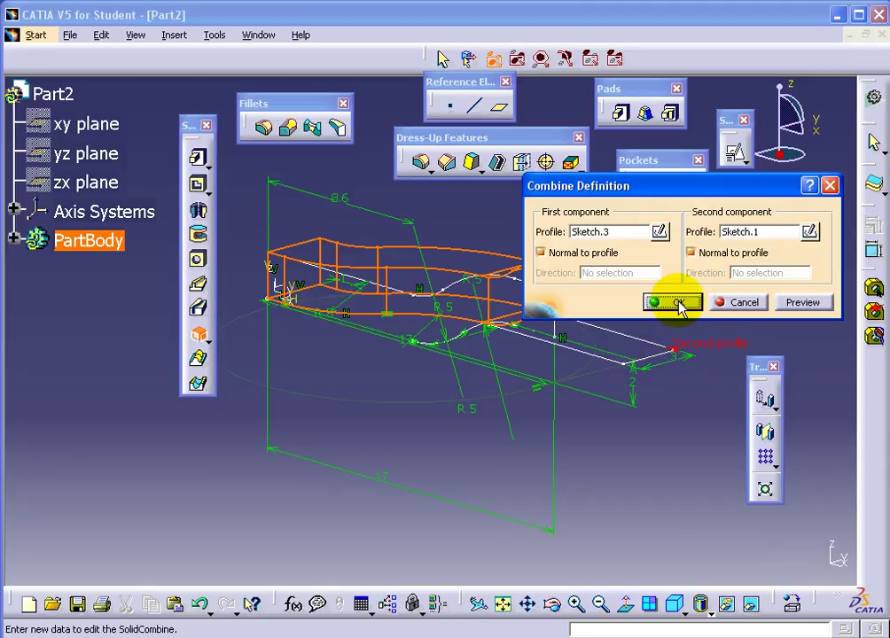
left_click(799, 303)
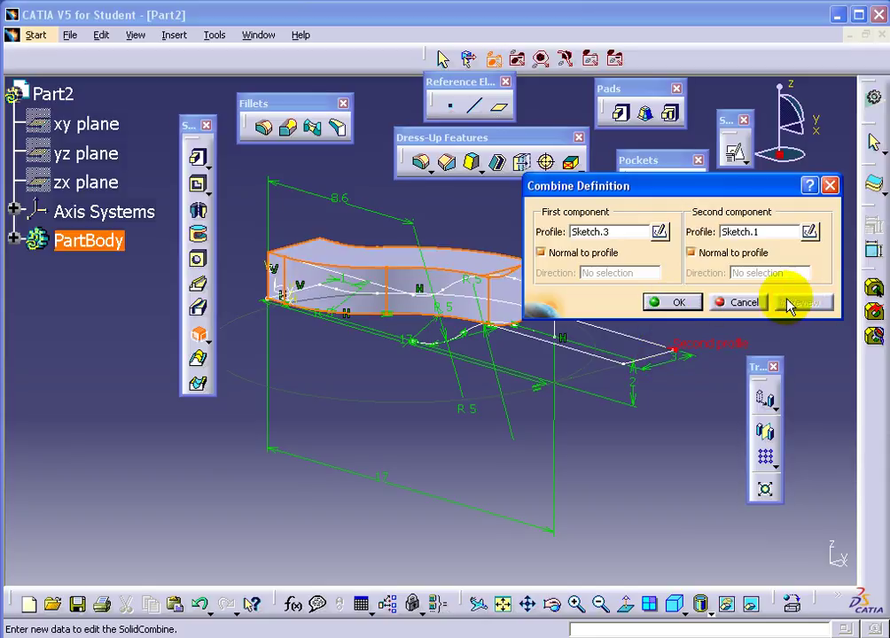
left_click(683, 304)
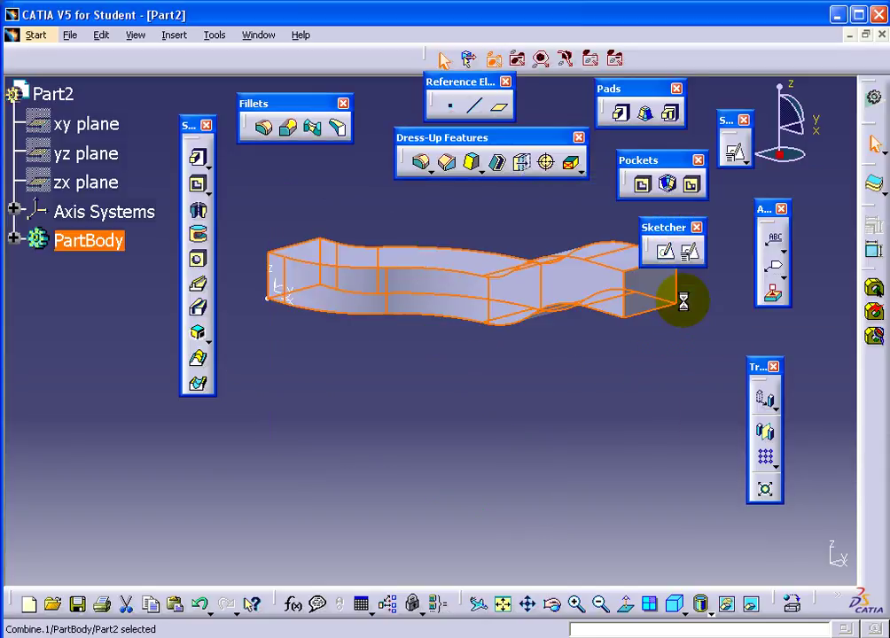
left_click(530, 377)
- Add EdgeFillet.1 with a 0.375 in radius to both long top edges of the duct
middle_click_drag(359, 338, 312, 398)
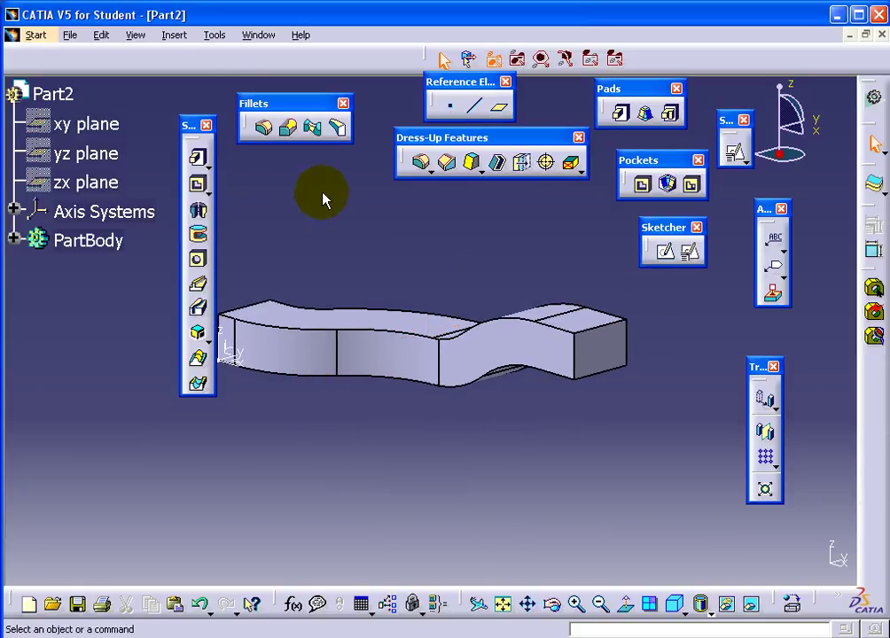
left_click(173, 35)
mouse_move(220, 309)
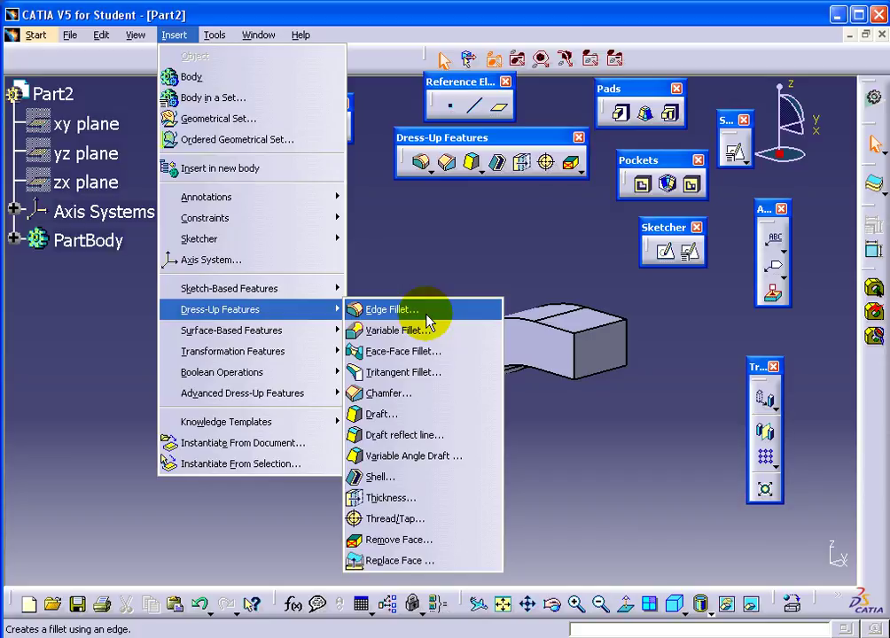
left_click(392, 311)
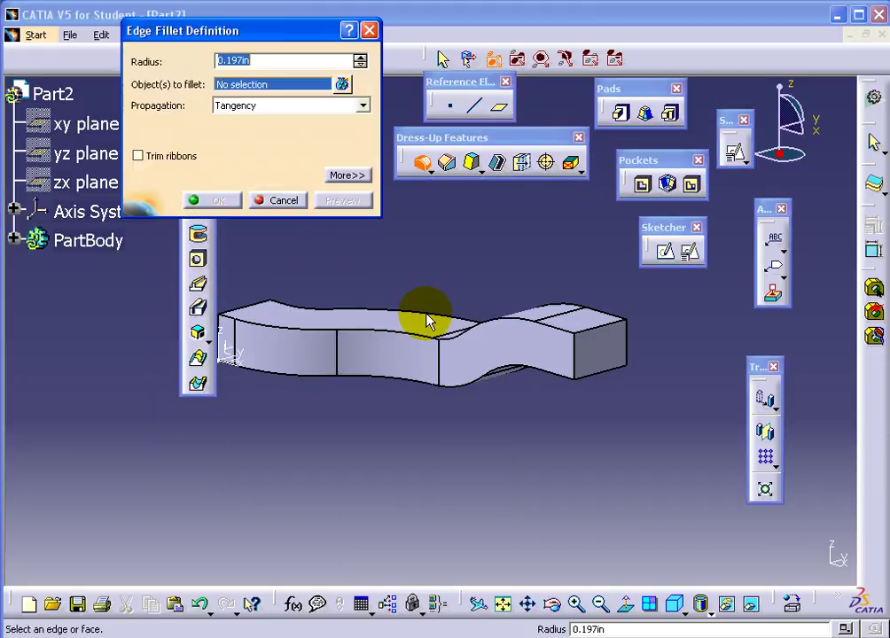
left_click(407, 330)
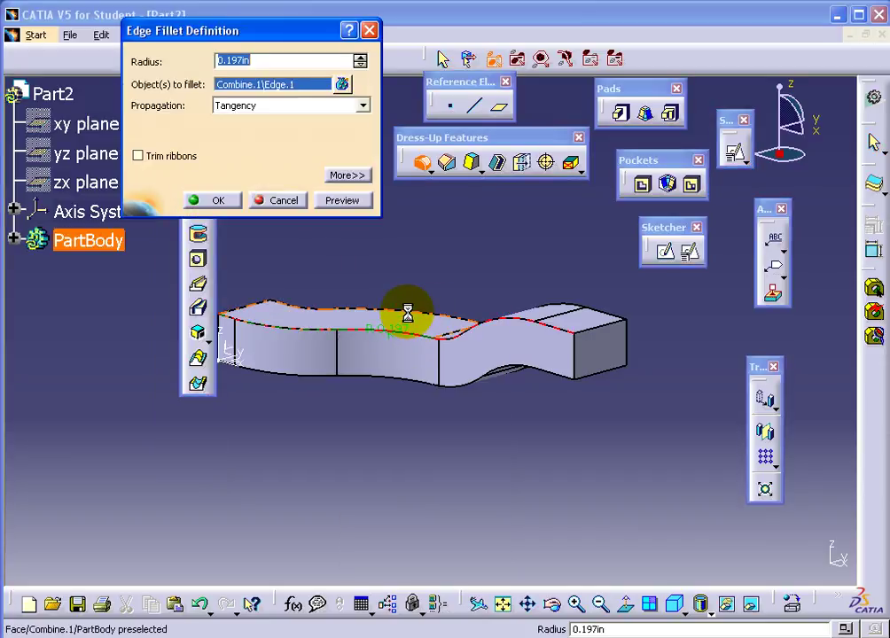
left_click(410, 310)
left_click(256, 60)
left_click_drag(255, 61, 178, 64)
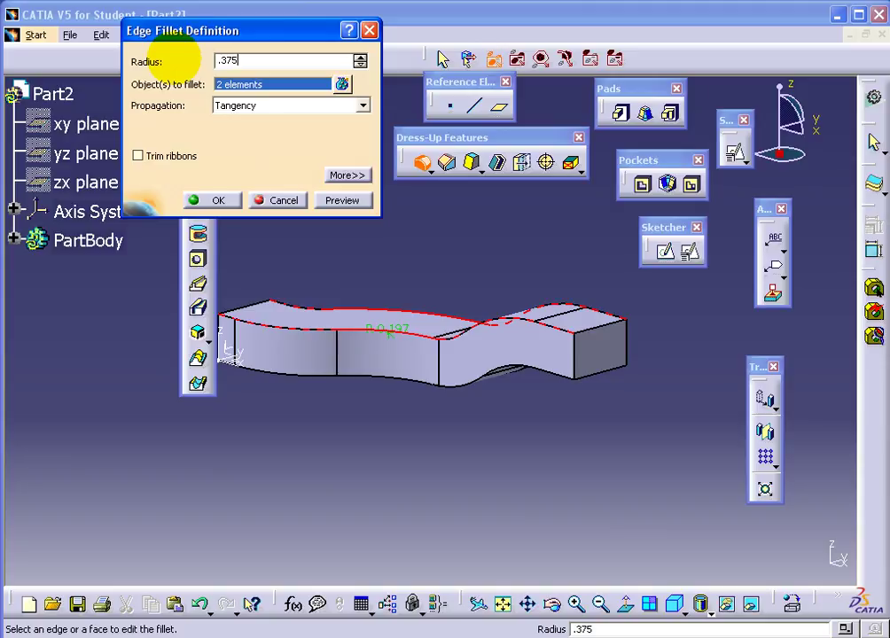
key("Return")
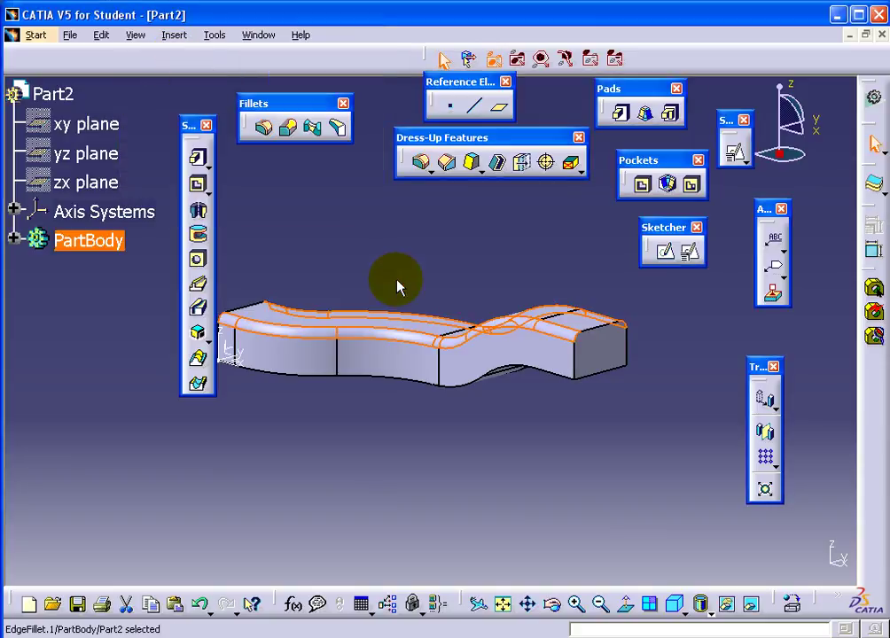
left_click(398, 290)
middle_click_drag(348, 272, 374, 256)
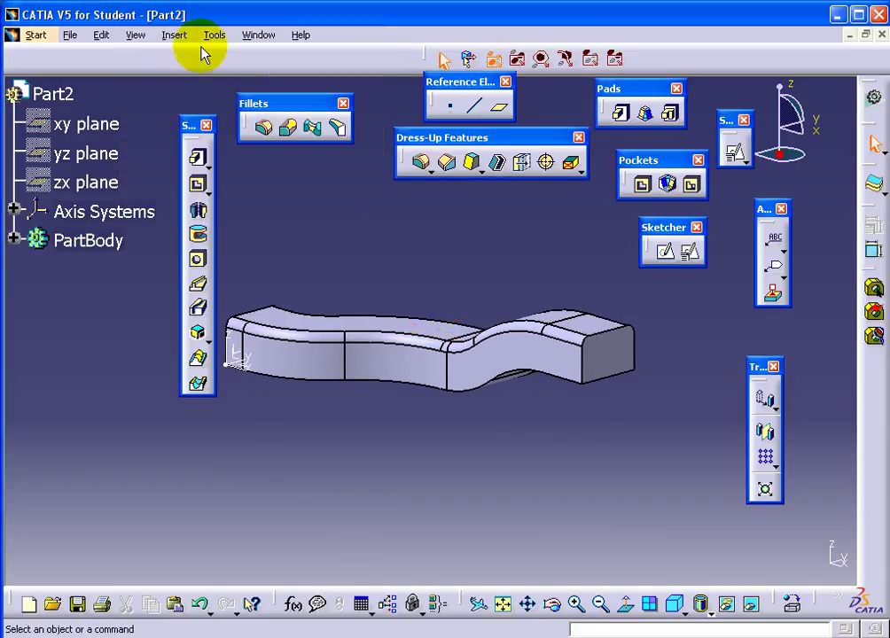
left_click(174, 34)
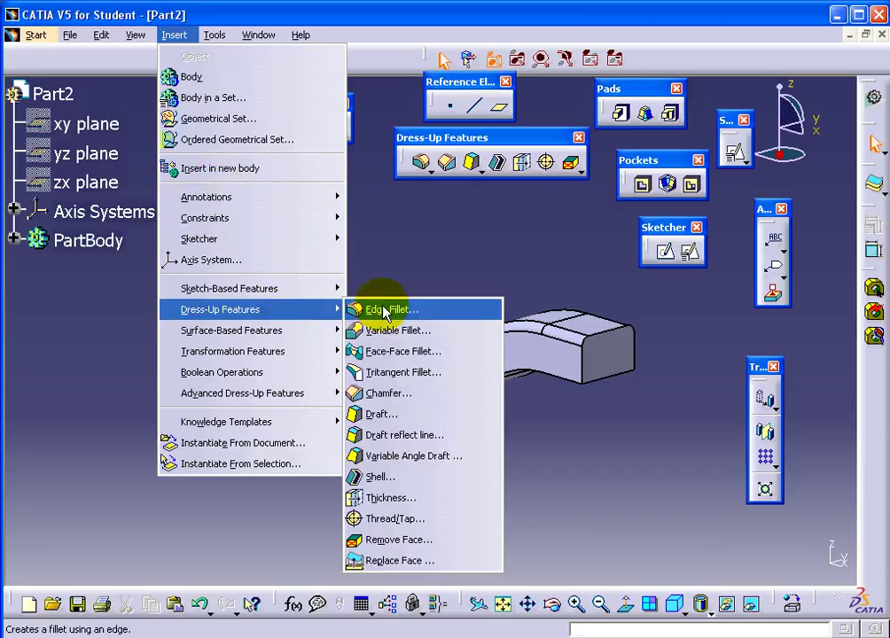
left_click(434, 479)
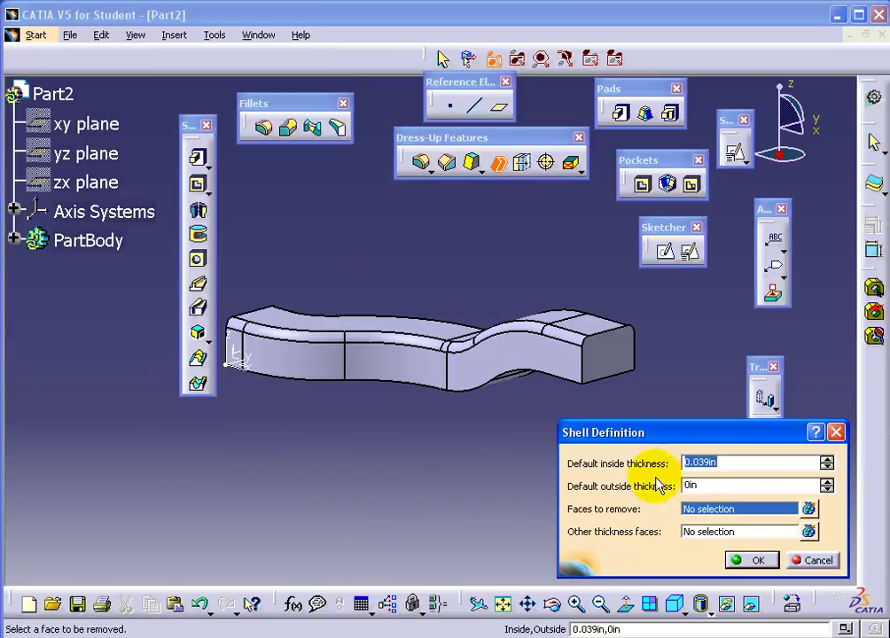
left_click(688, 462)
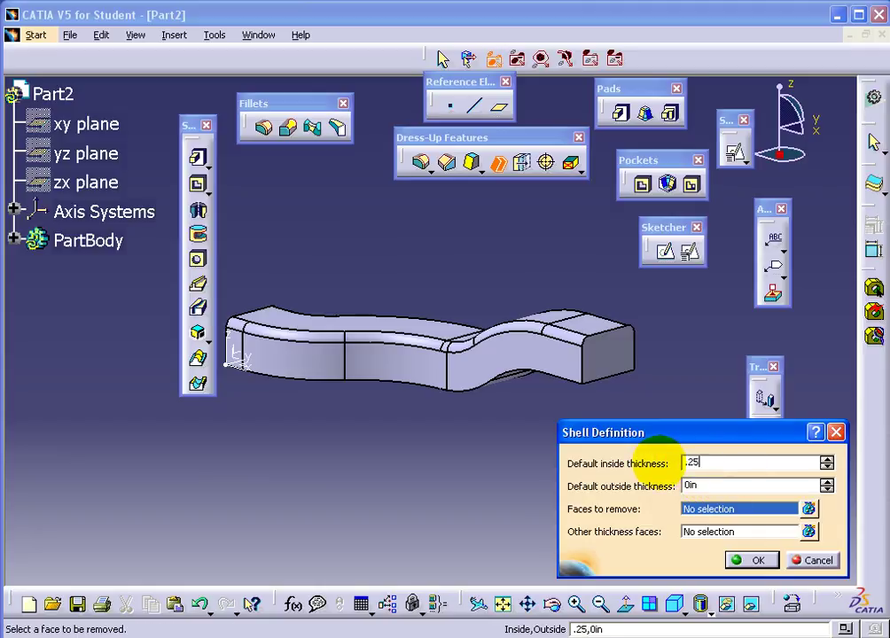
key("Return")
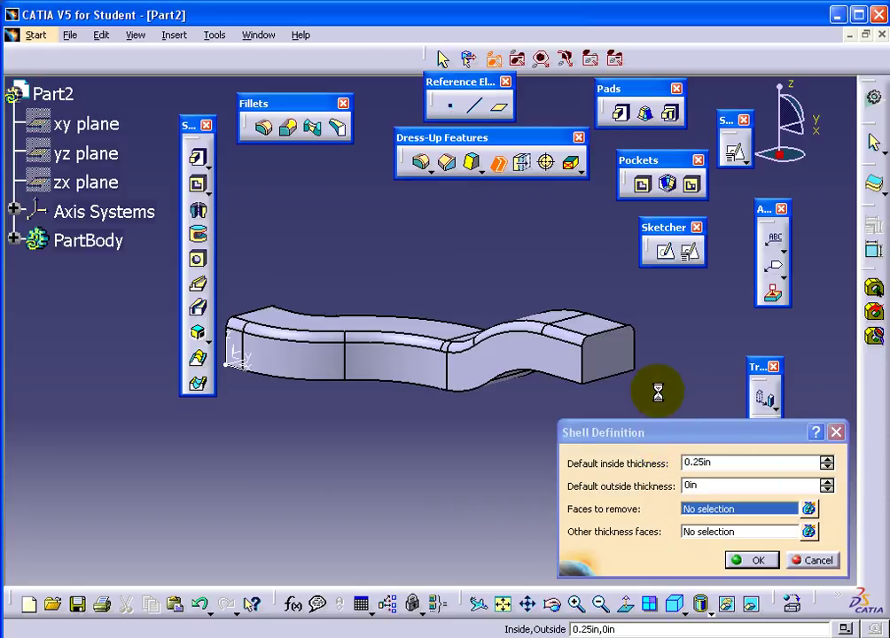
left_click(200, 605)
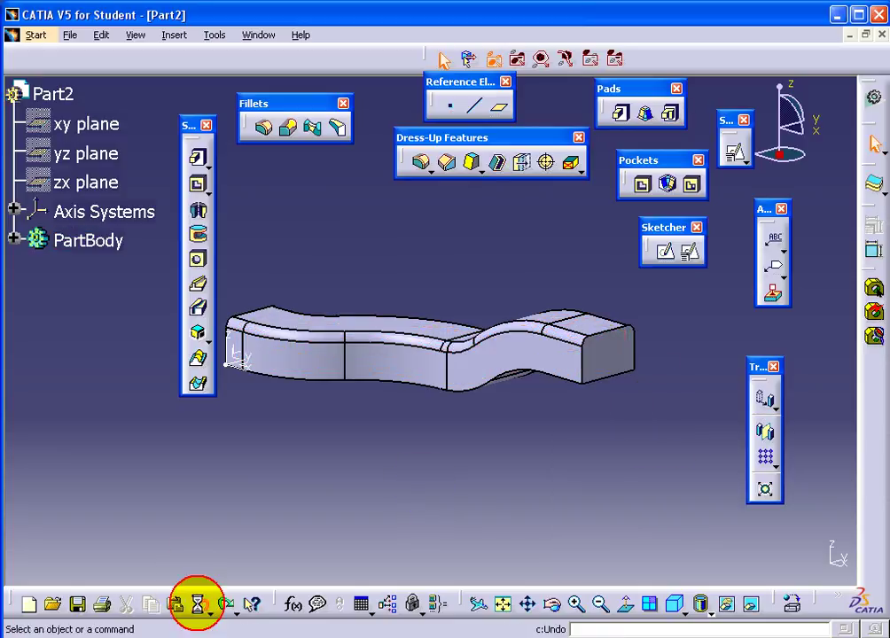
left_click(174, 36)
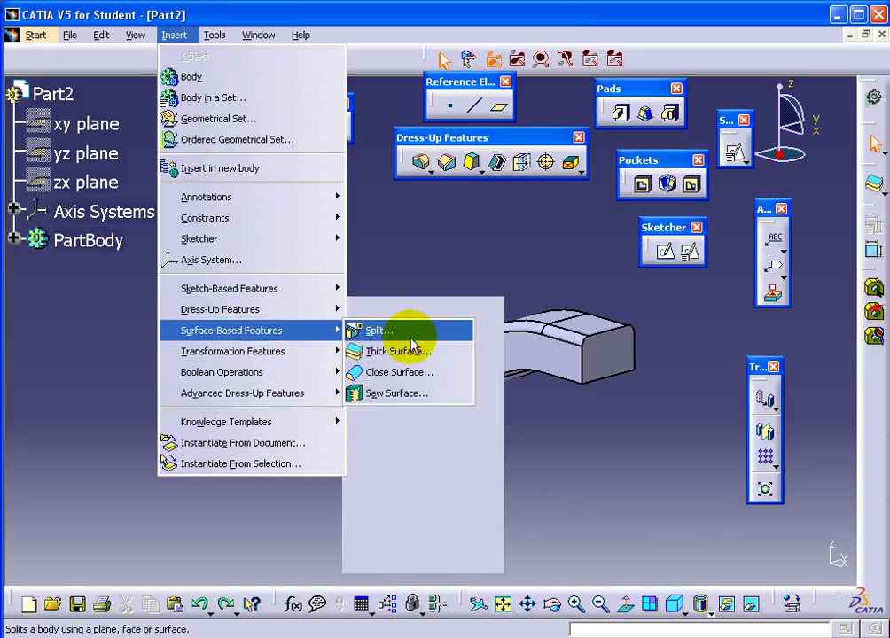
mouse_move(220, 309)
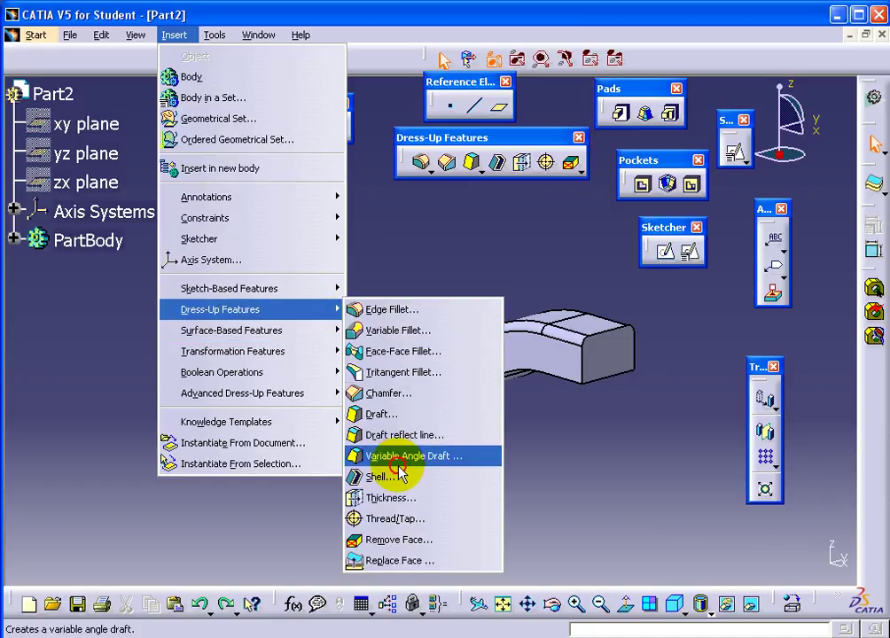
- Shell the duct 0.25 in thick, removing the far end, bottom and near end faces
left_click(396, 477)
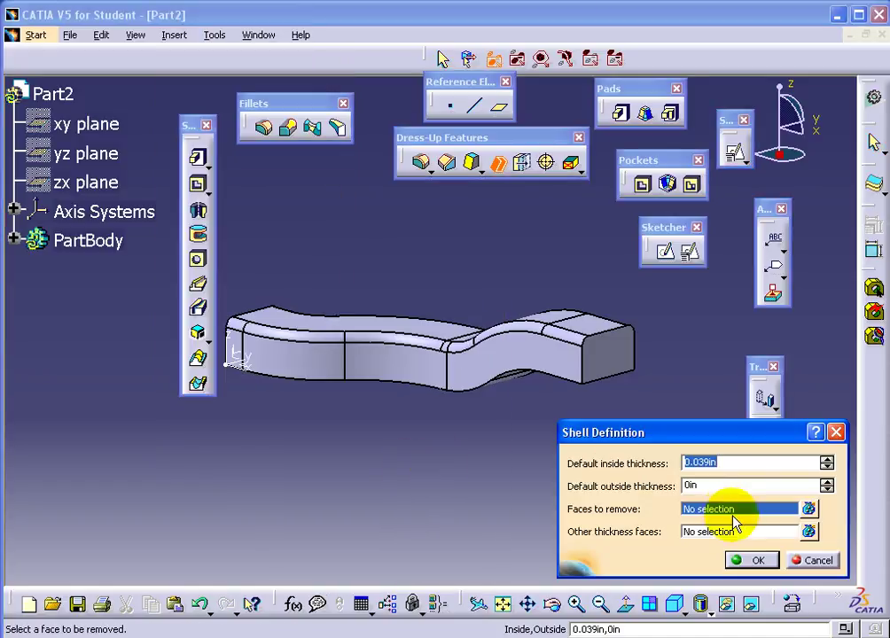
left_click(606, 353)
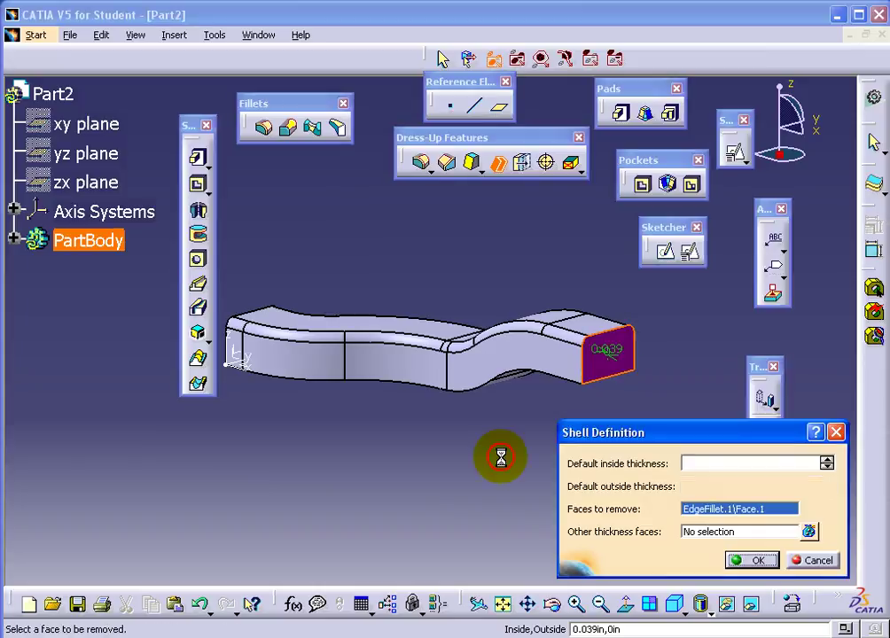
middle_click_drag(481, 471, 526, 367)
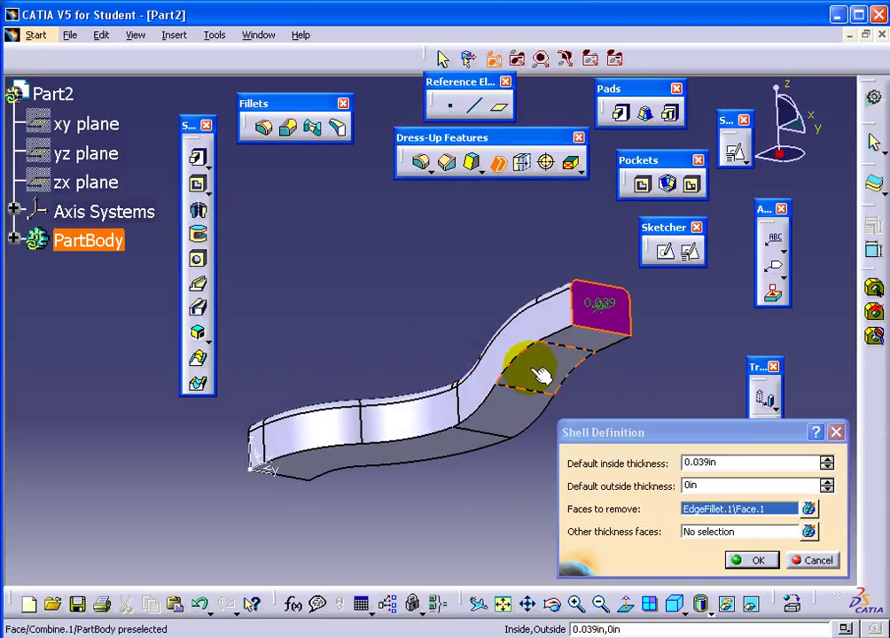
left_click(502, 393)
middle_click_drag(308, 491, 457, 336)
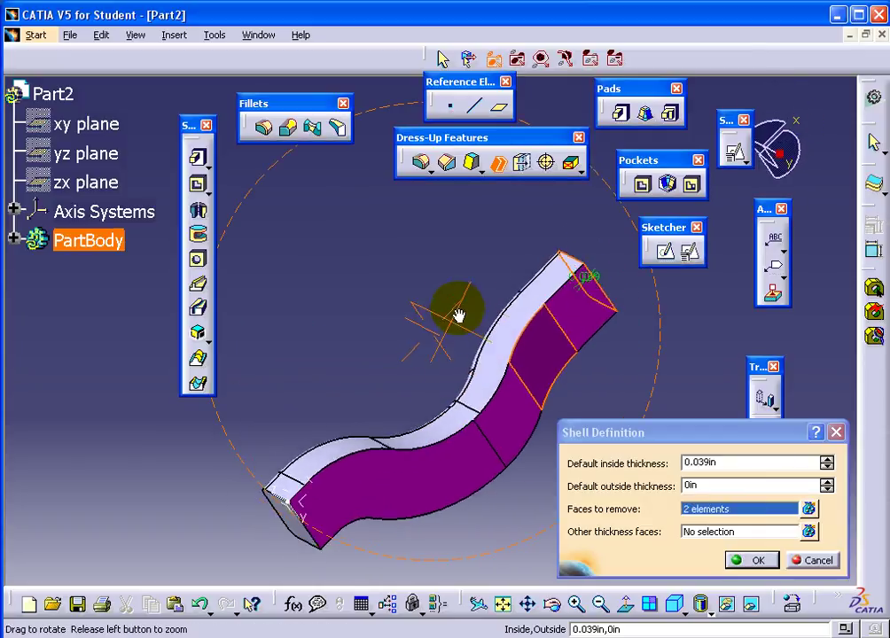
left_click(326, 509)
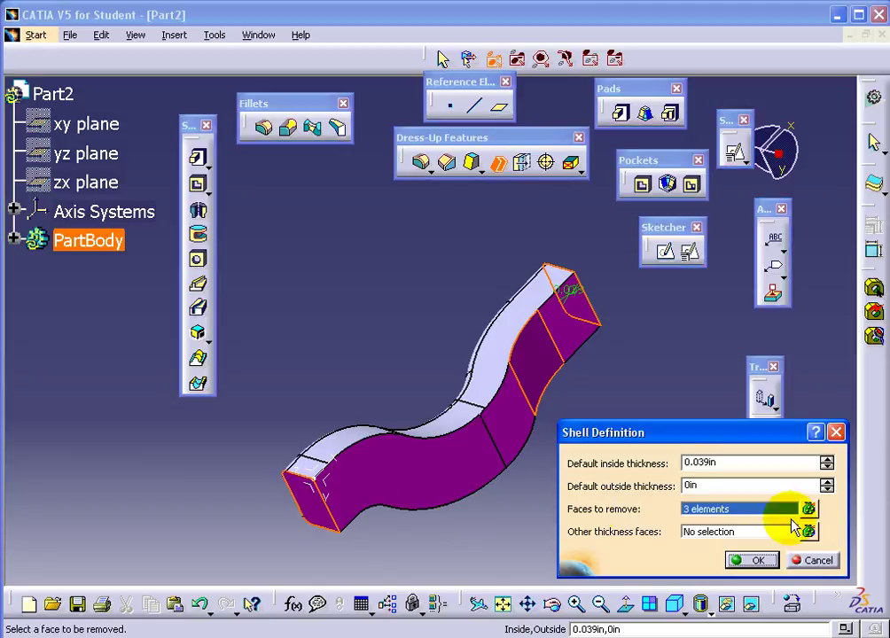
key("Return")
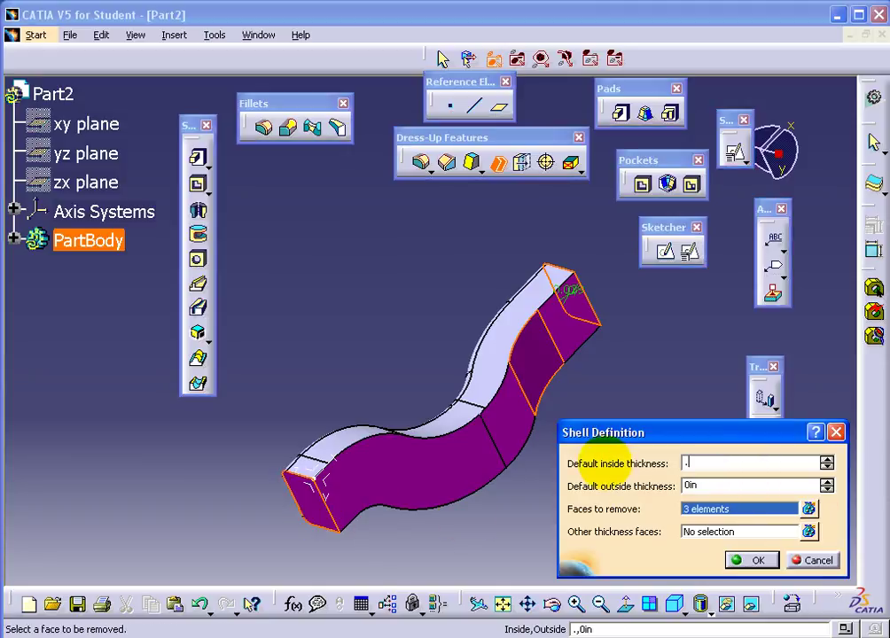
type("25")
left_click(758, 561)
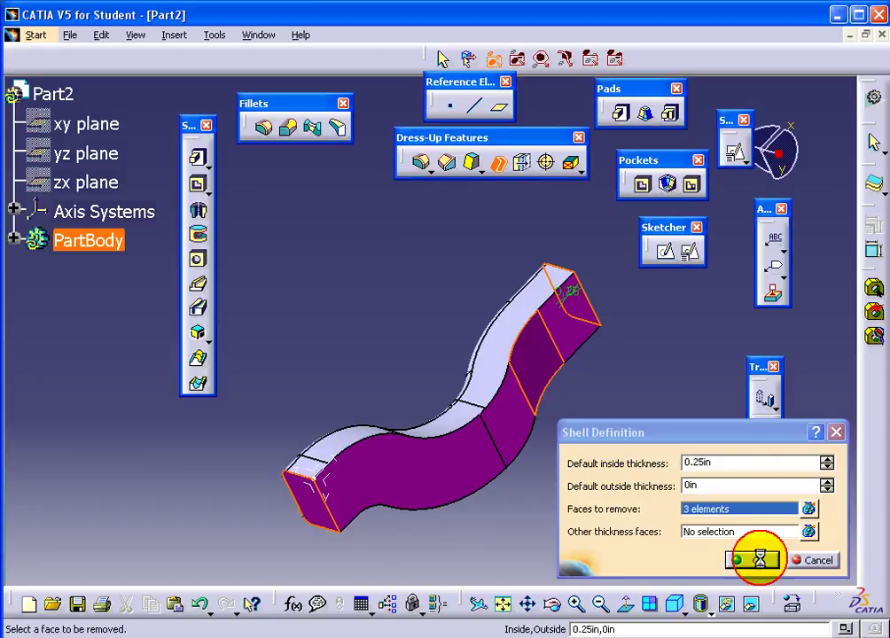
mouse_move(413, 352)
middle_mouse_down()
mouse_move(648, 401)
mouse_move(341, 211)
middle_mouse_up()
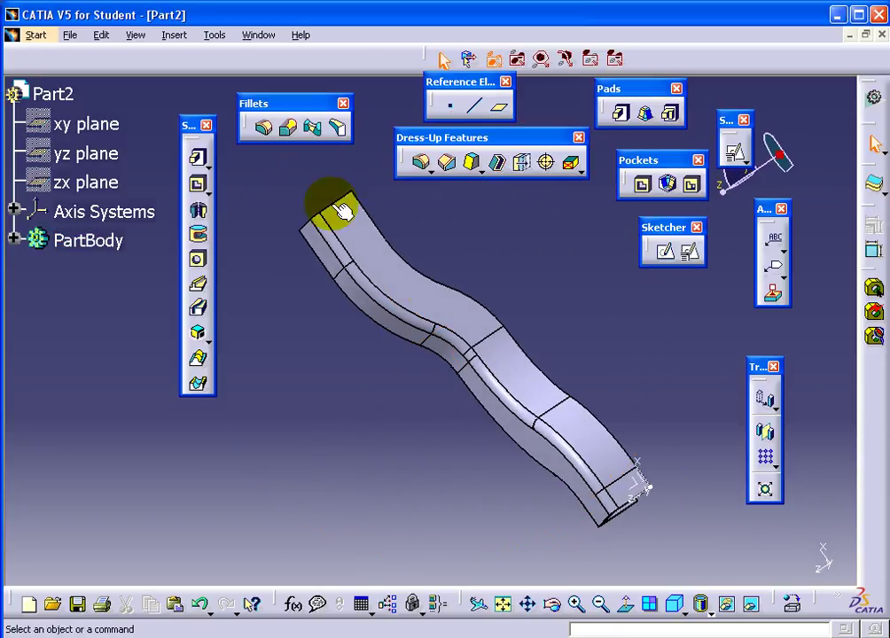
- Set the part to the standard Isometric View orientation
left_click(135, 34)
mouse_move(177, 481)
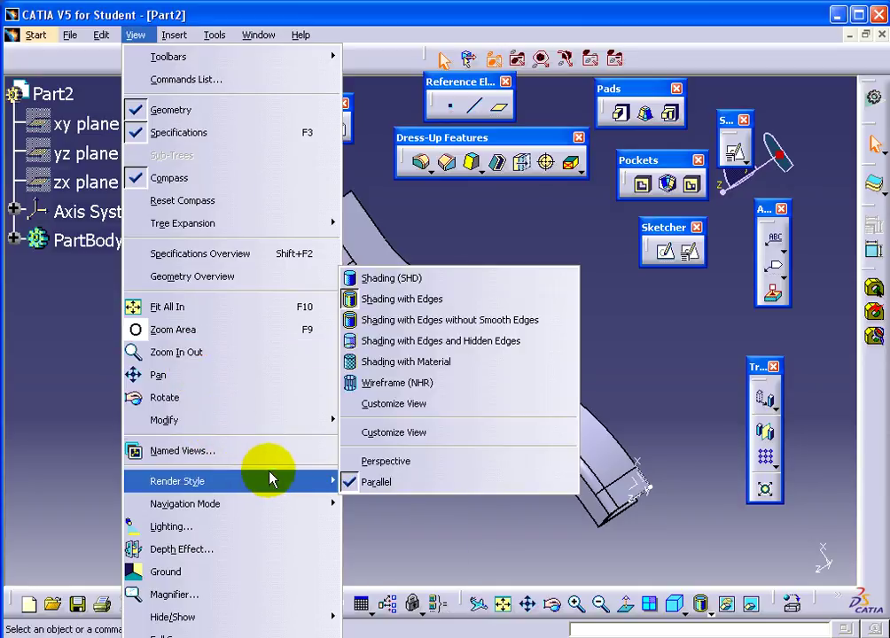
left_click(542, 452)
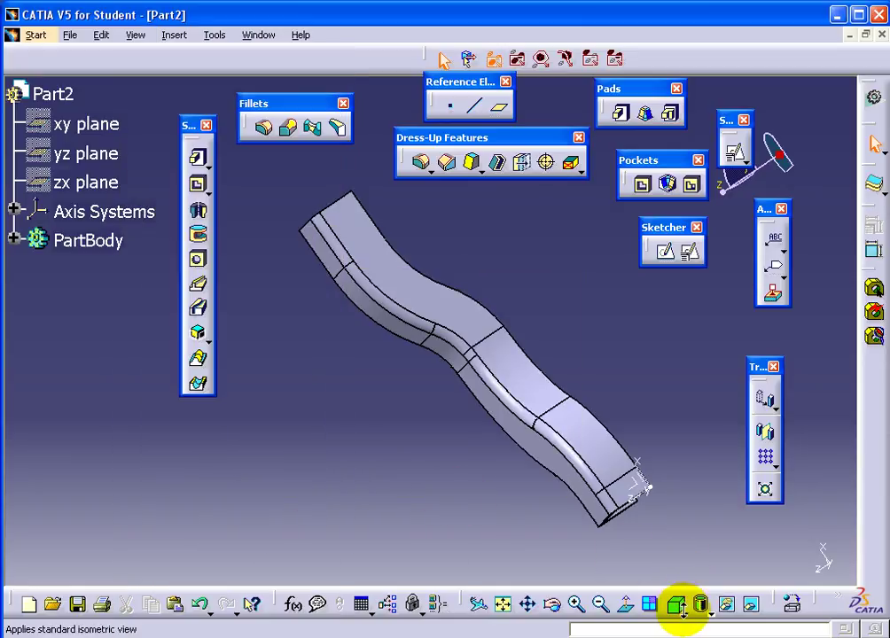
left_click(677, 606)
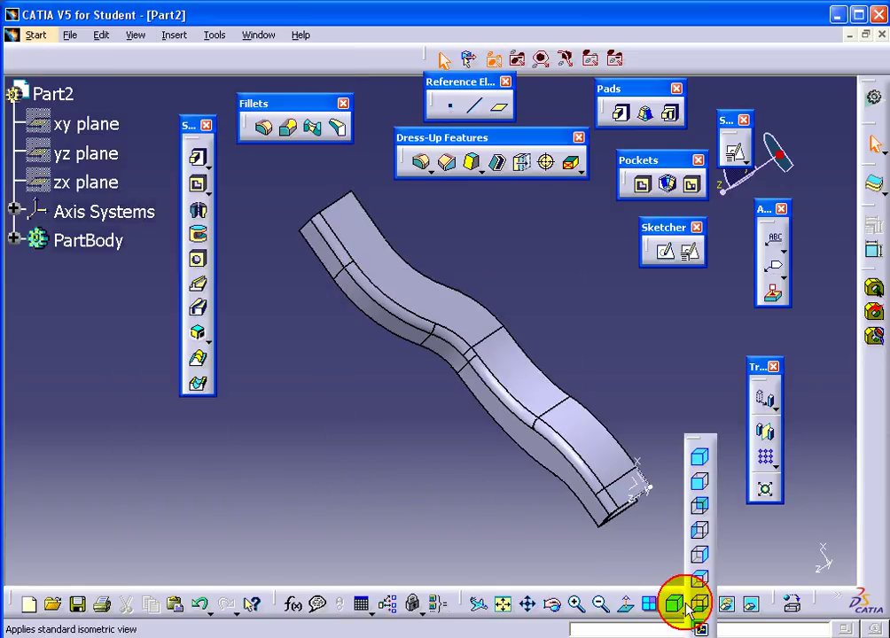
left_click(700, 458)
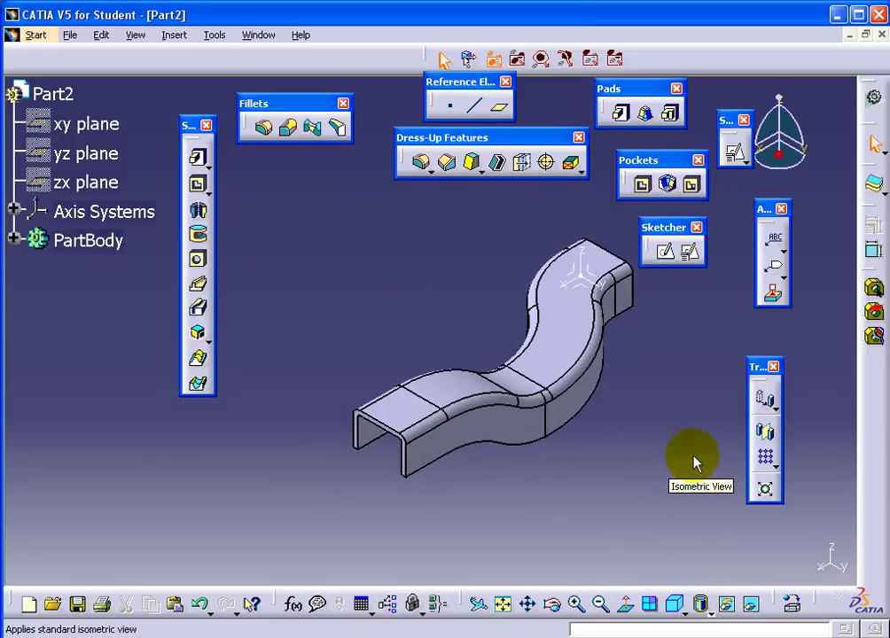